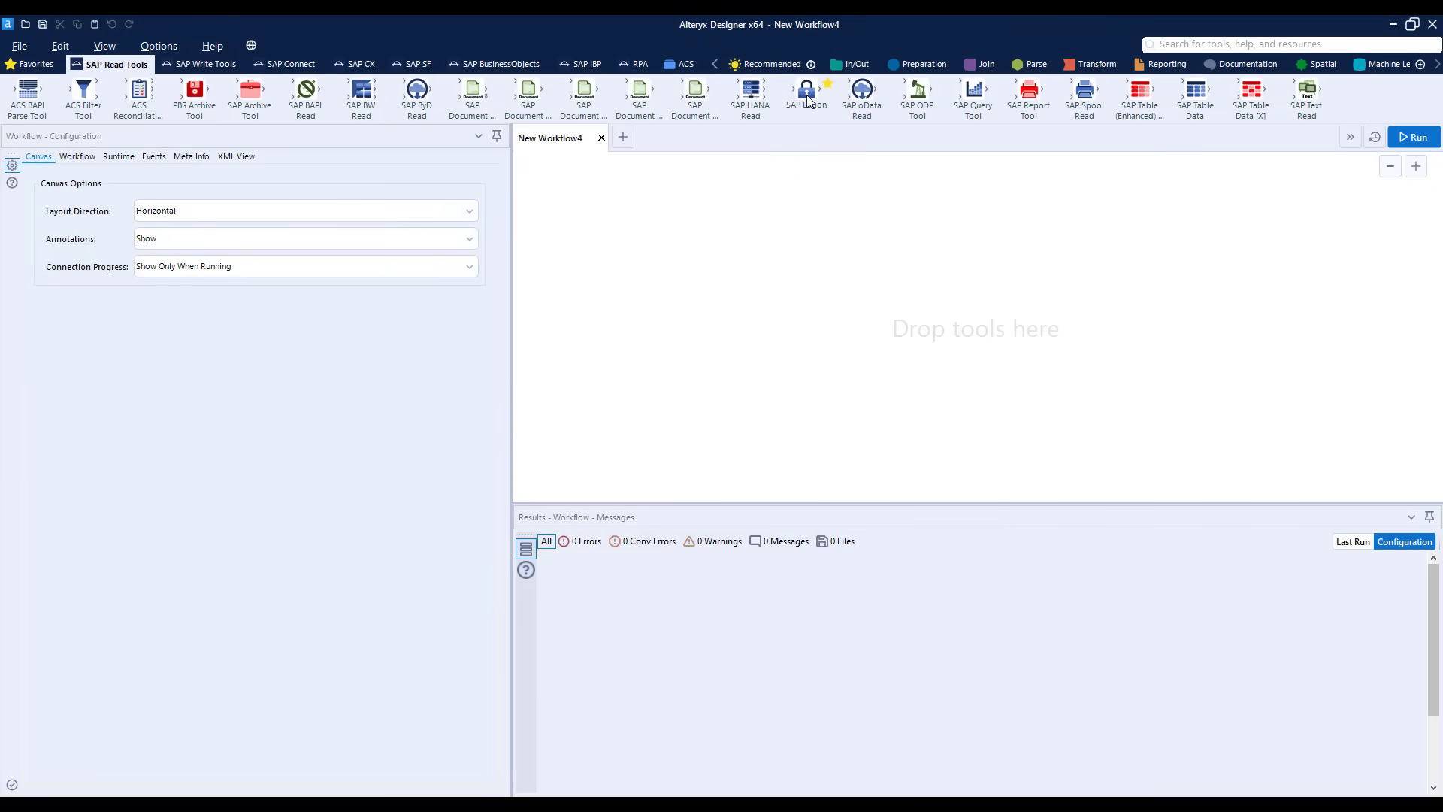
# Step: Place an SAP Logon tool and add SAP ECC EHP8 IDES as its first system
pyautogui.moveTo(809, 100)
pyautogui.moveTo(808, 100); pyautogui.dragTo(639, 329)
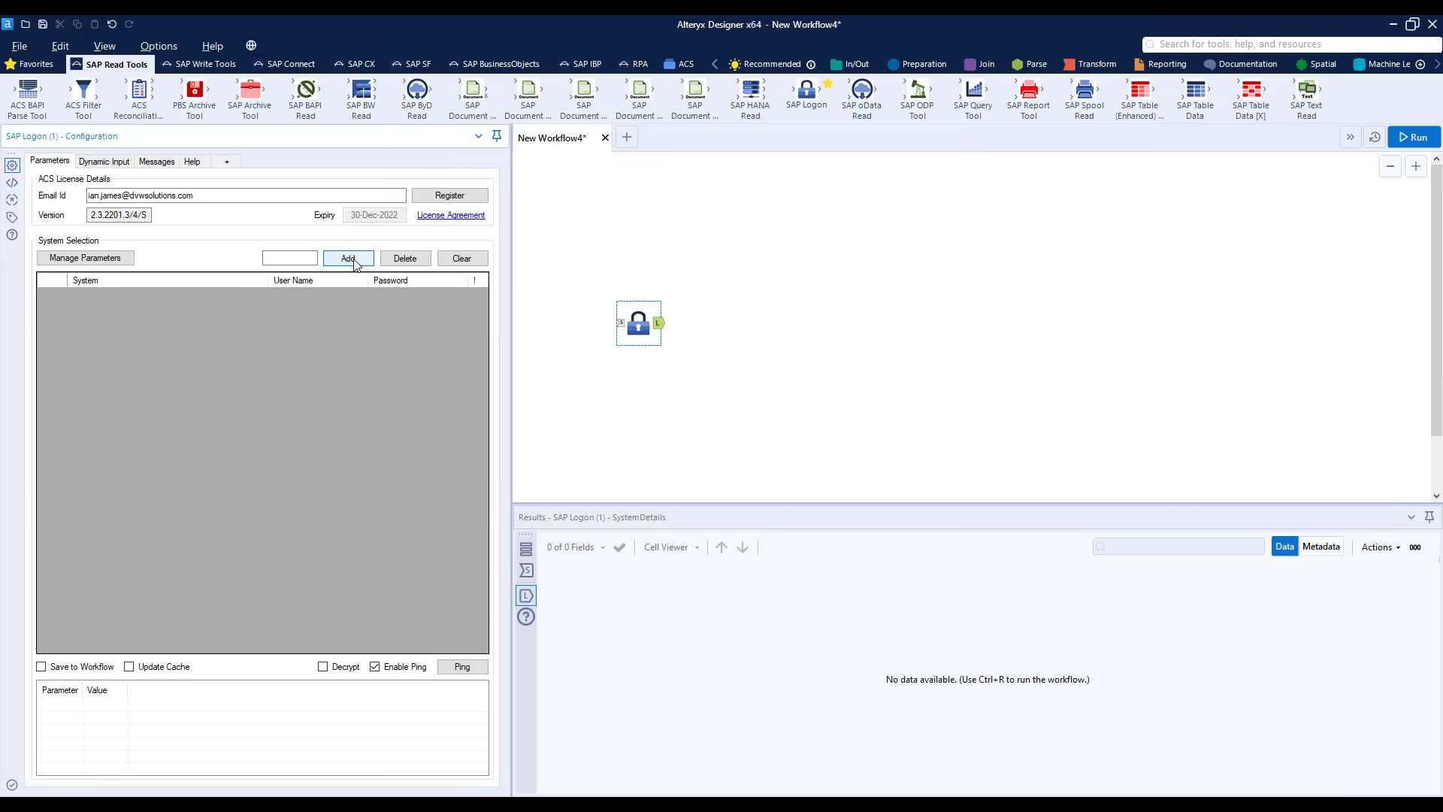
pyautogui.click(351, 261)
pyautogui.click(262, 297)
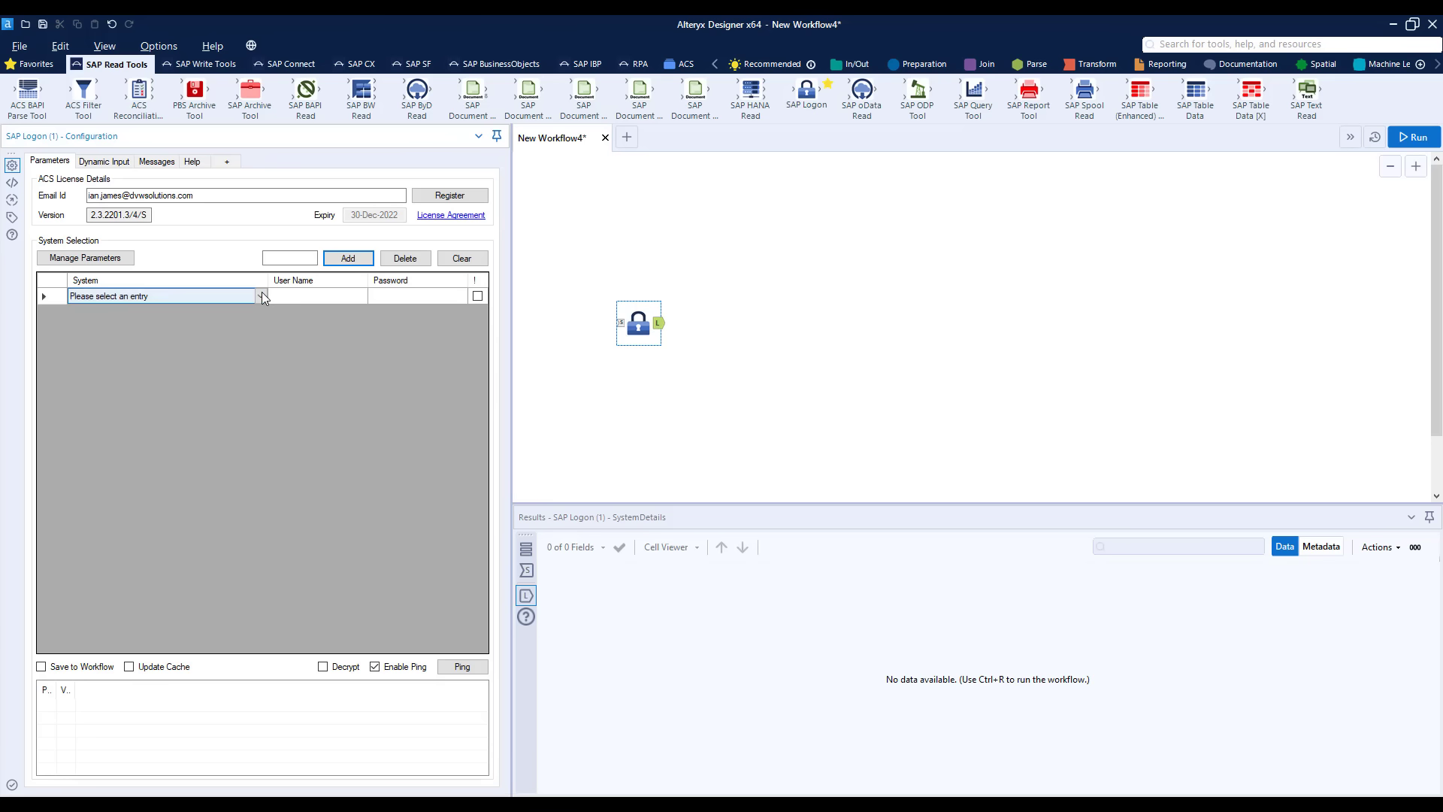
pyautogui.click(262, 296)
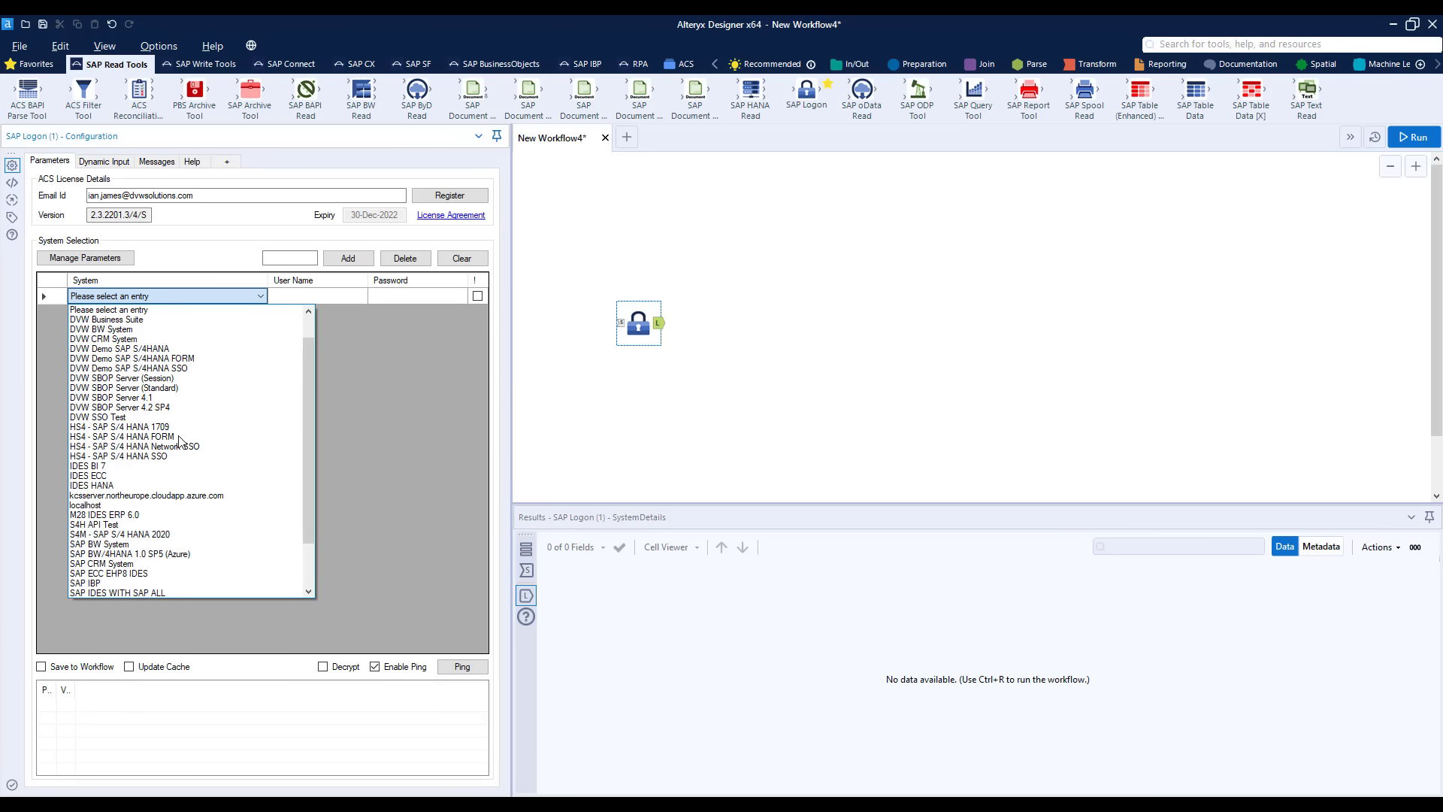
pyautogui.click(154, 573)
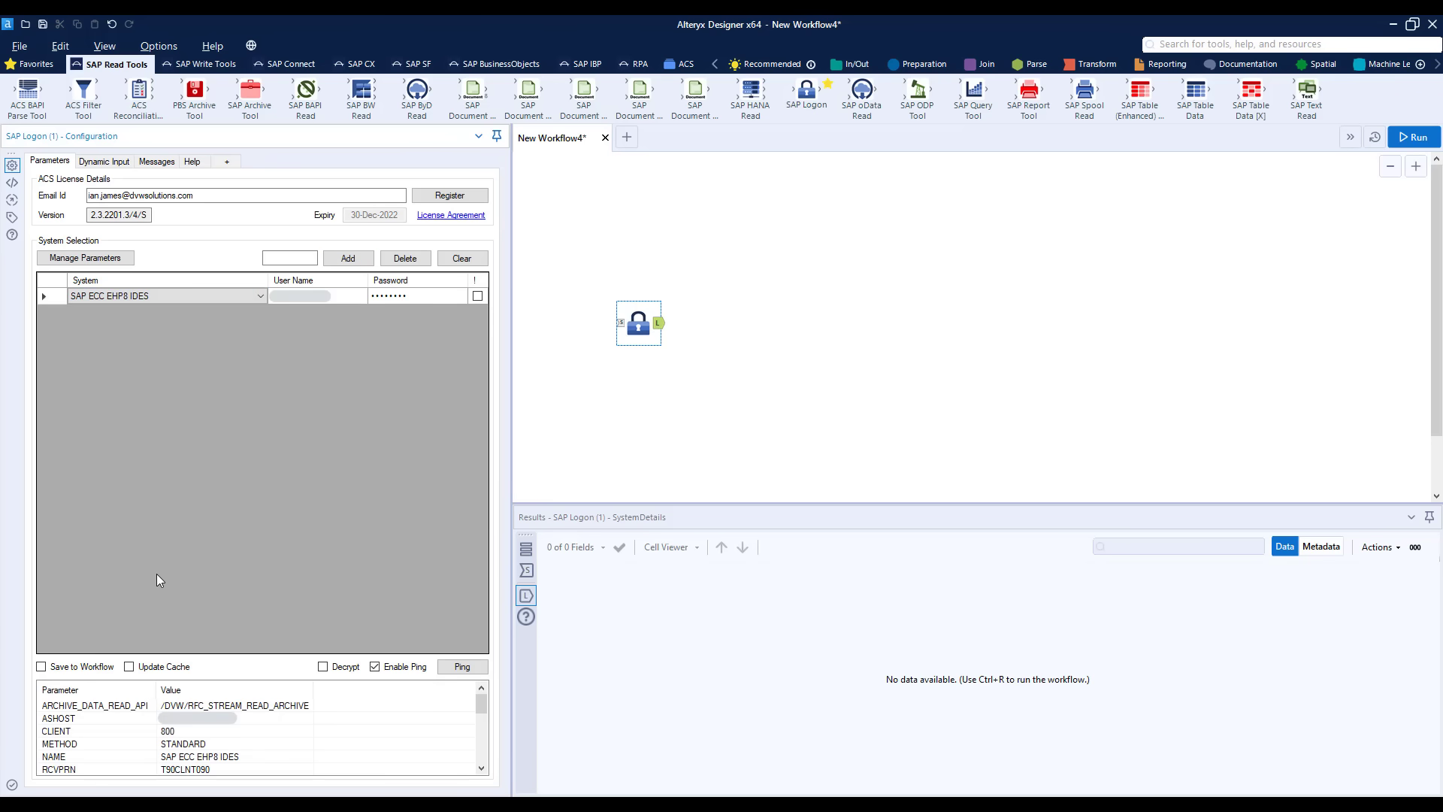
# Step: Add S4M - SAP S/4 HANA 2020 as a second system and ping both successfully
pyautogui.click(331, 263)
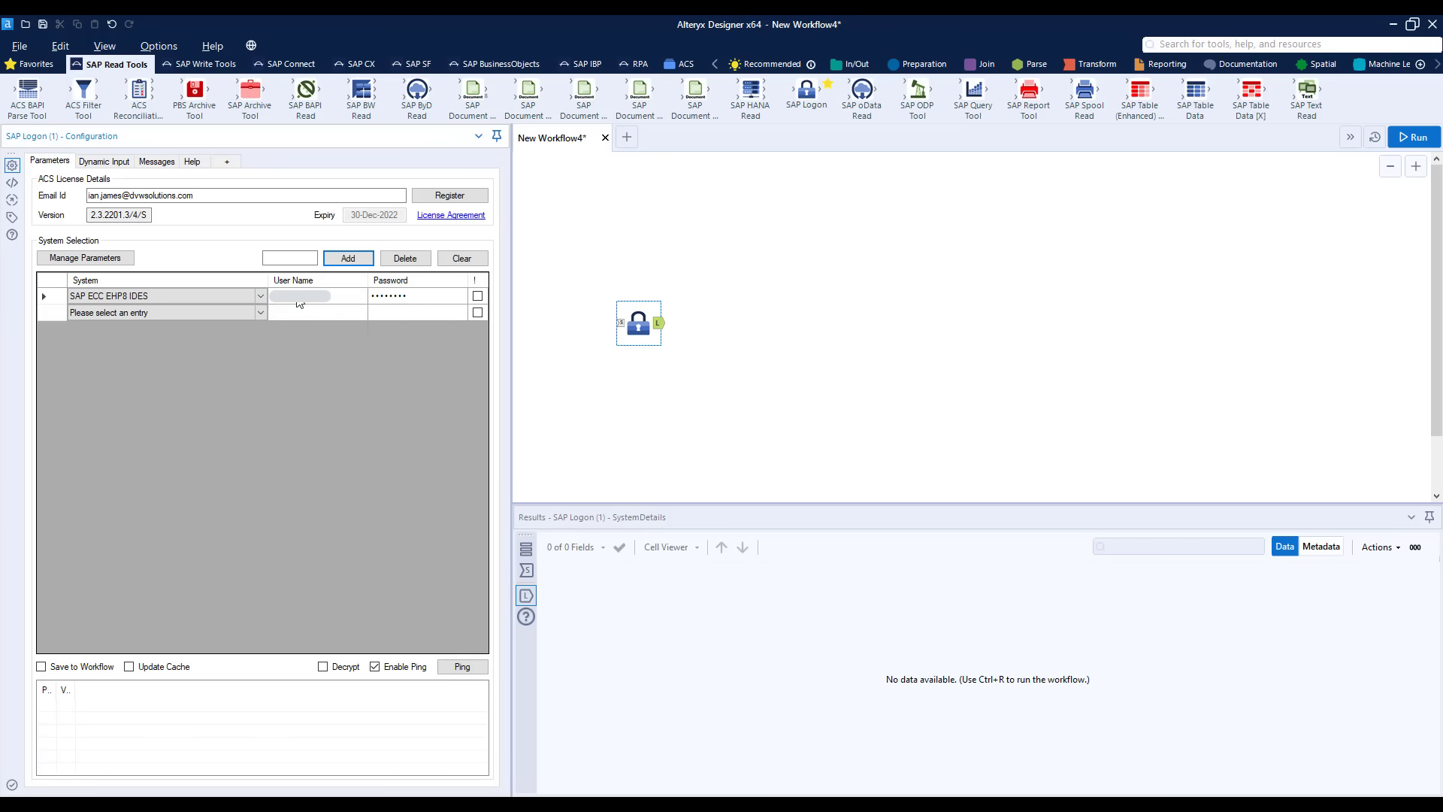
pyautogui.click(260, 313)
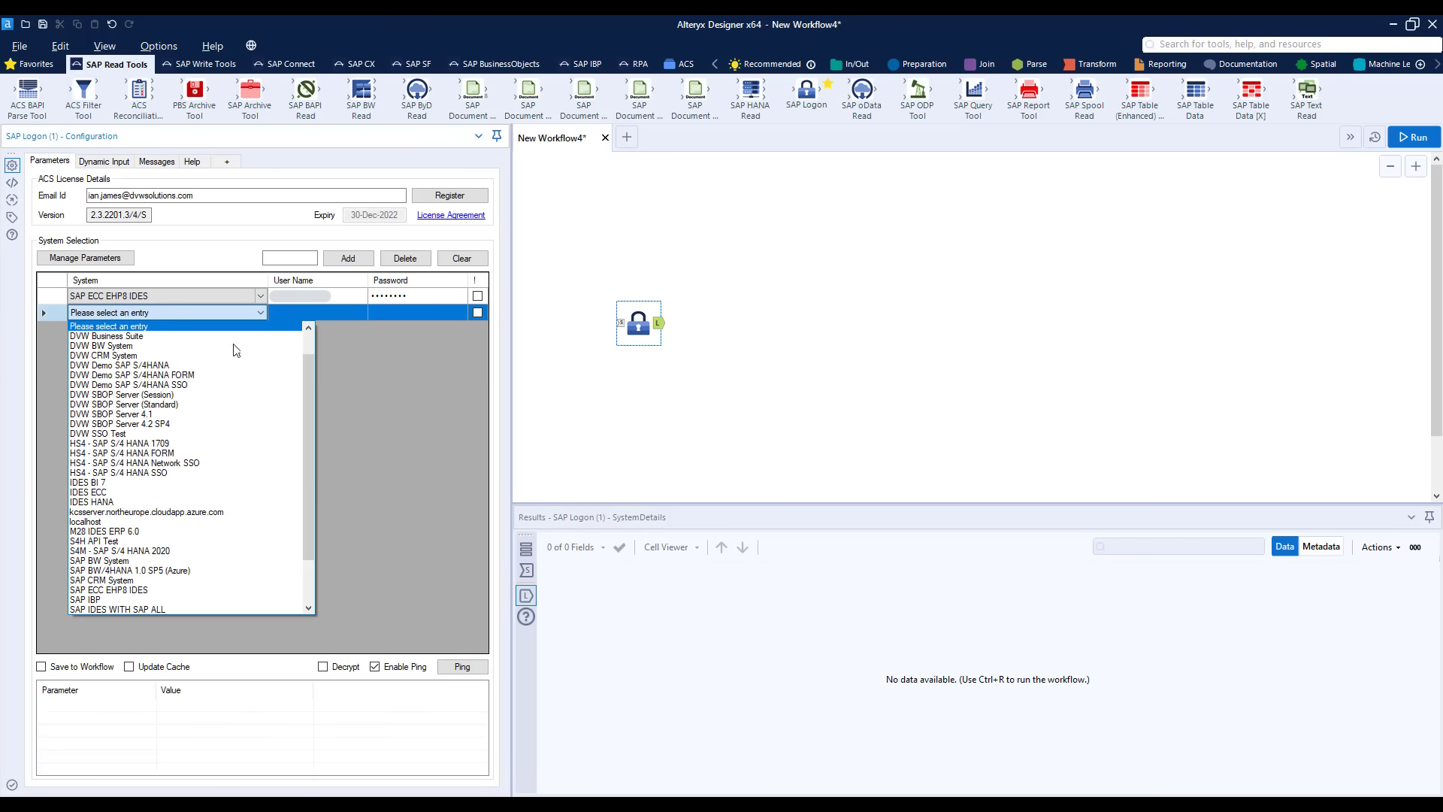
pyautogui.click(122, 549)
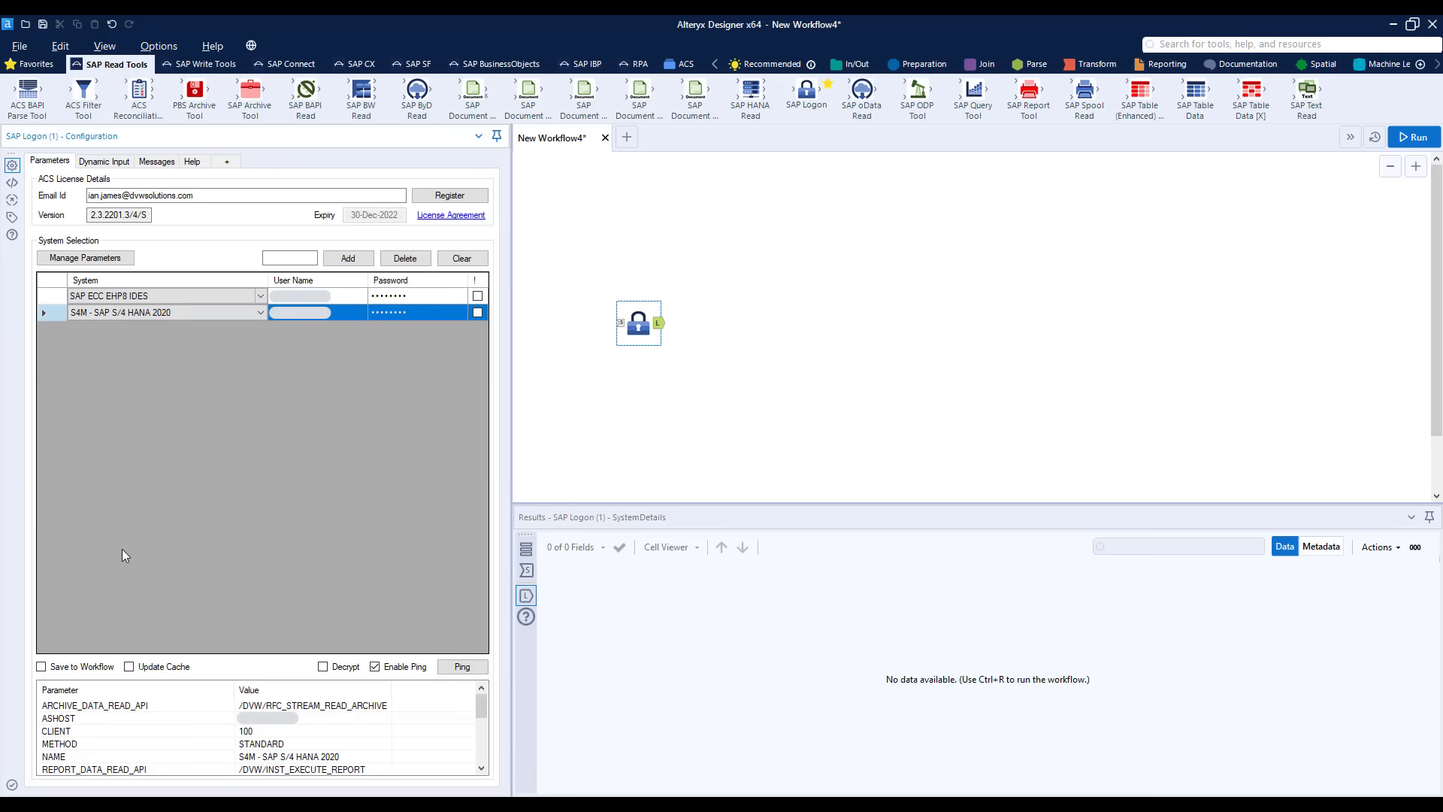
pyautogui.click(386, 667)
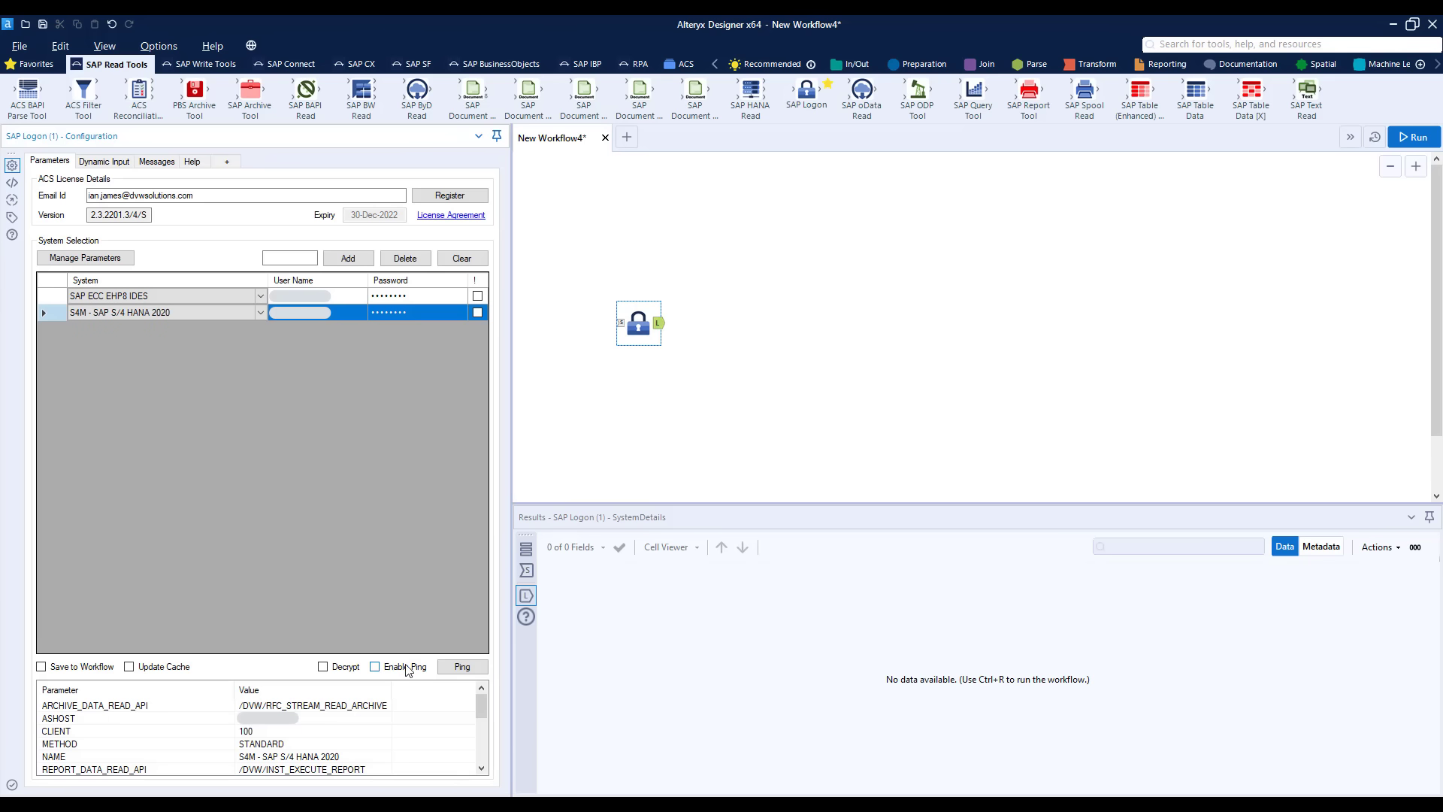
pyautogui.click(455, 668)
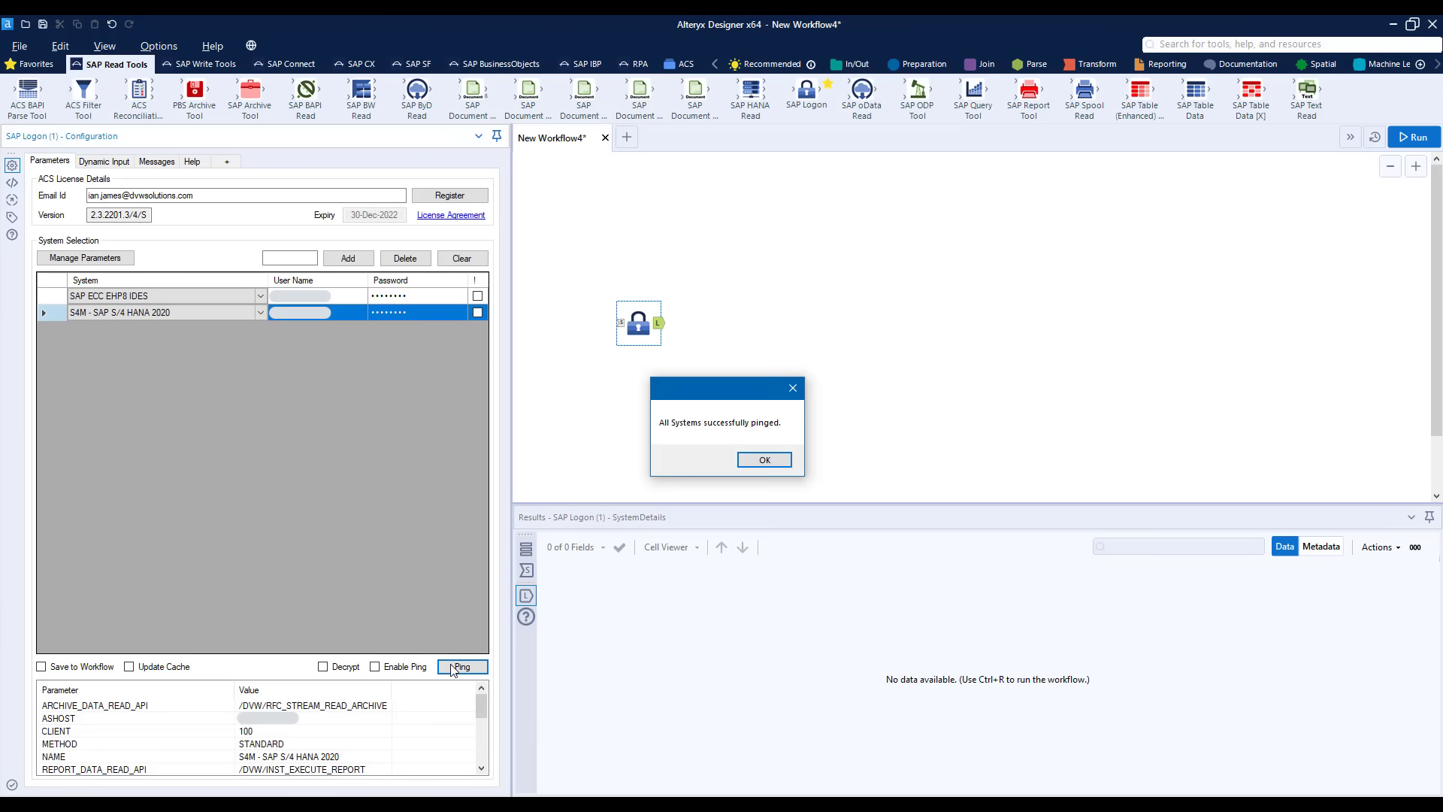
pyautogui.click(775, 460)
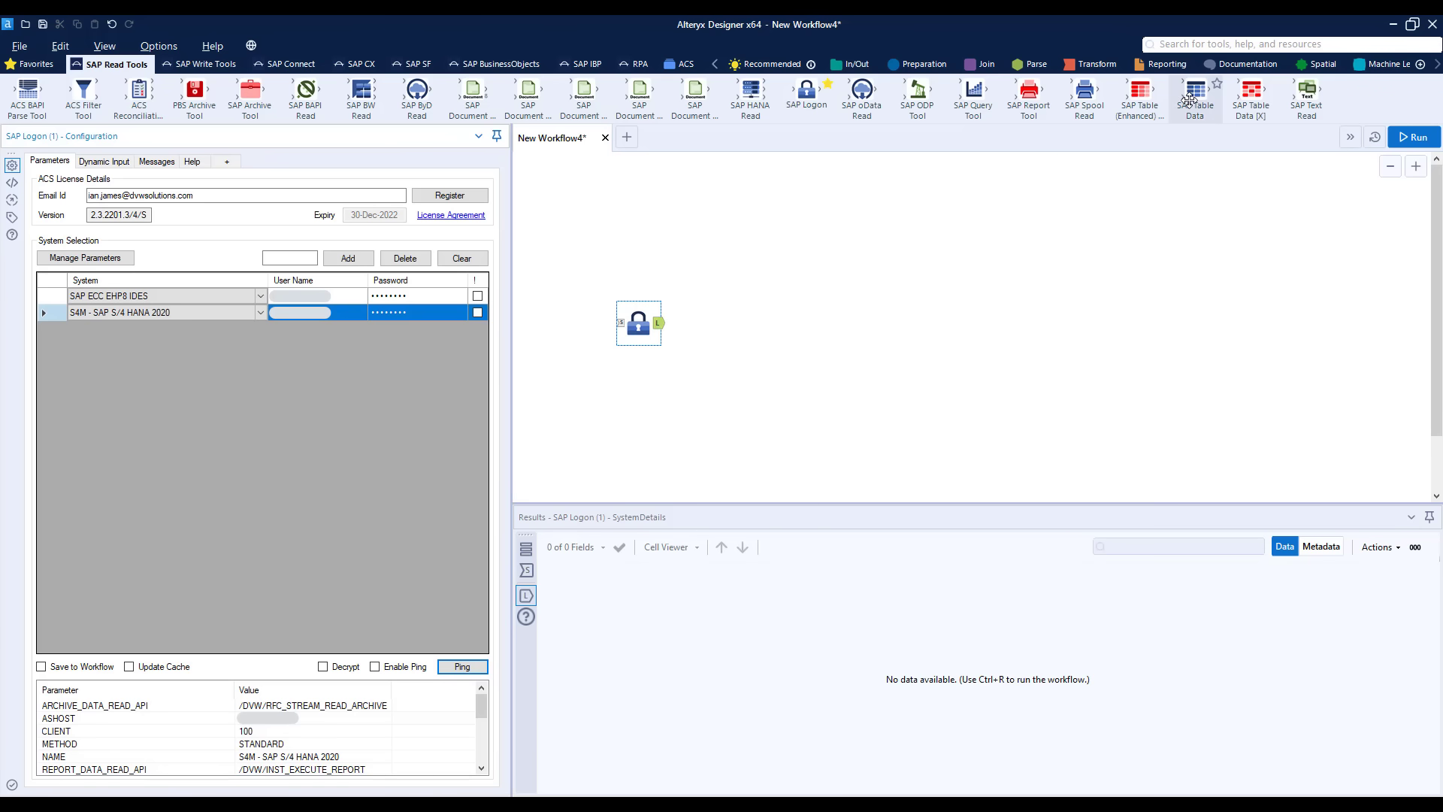
# Step: Add an SAP Table Data tool reading from SAP ECC EHP8 IDES, annotated 'SAP Table ECC'
pyautogui.moveTo(1188, 97); pyautogui.dragTo(768, 294)
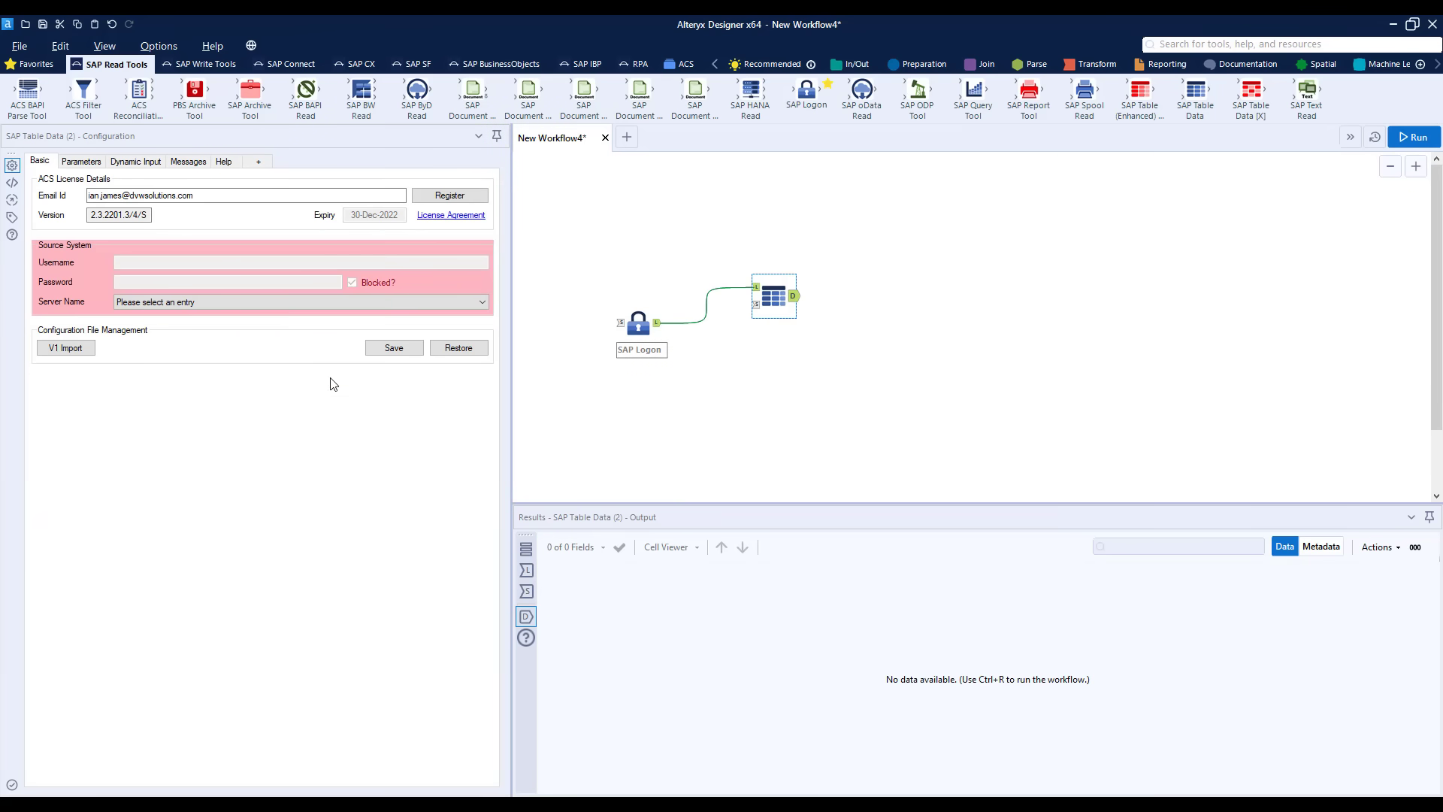
pyautogui.click(260, 303)
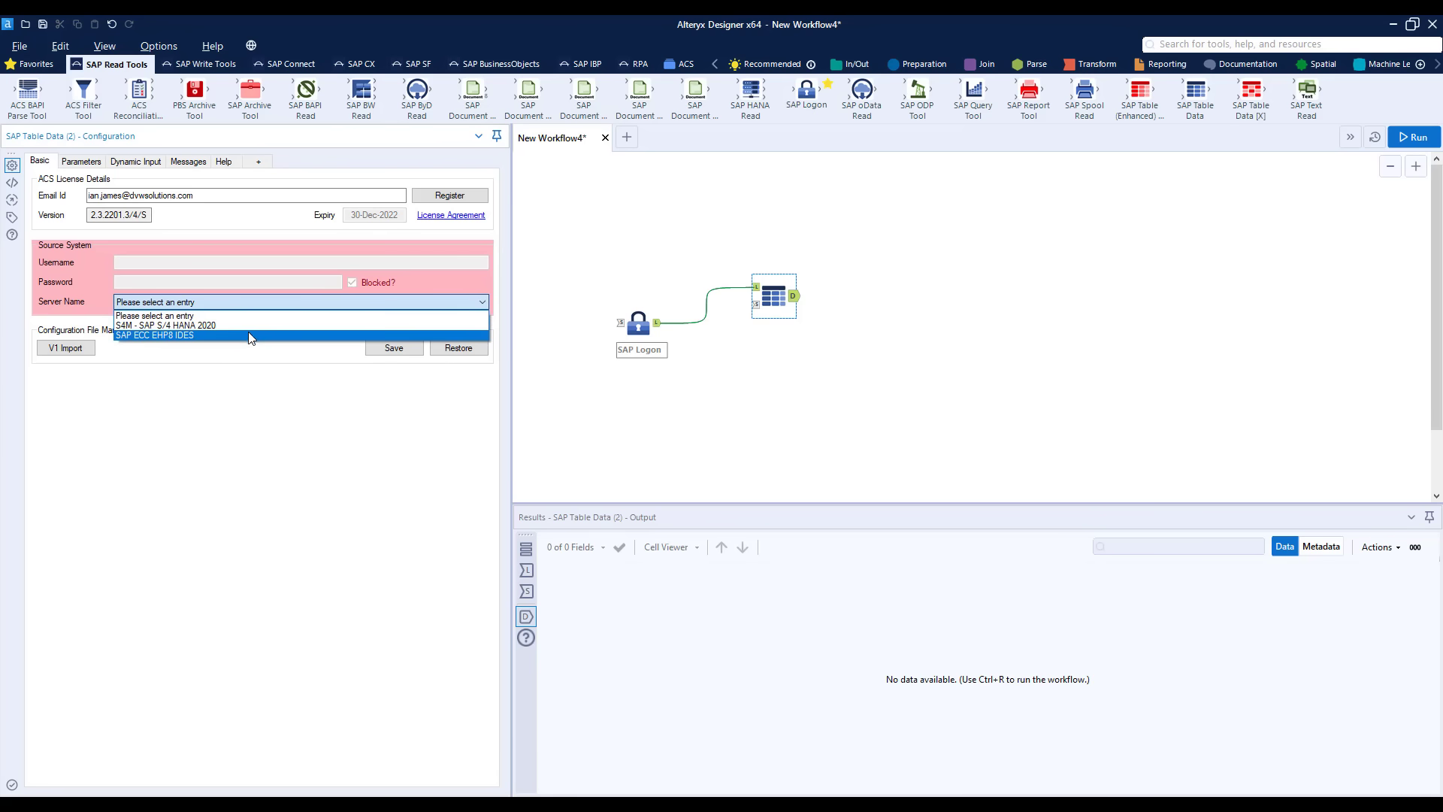
pyautogui.click(251, 335)
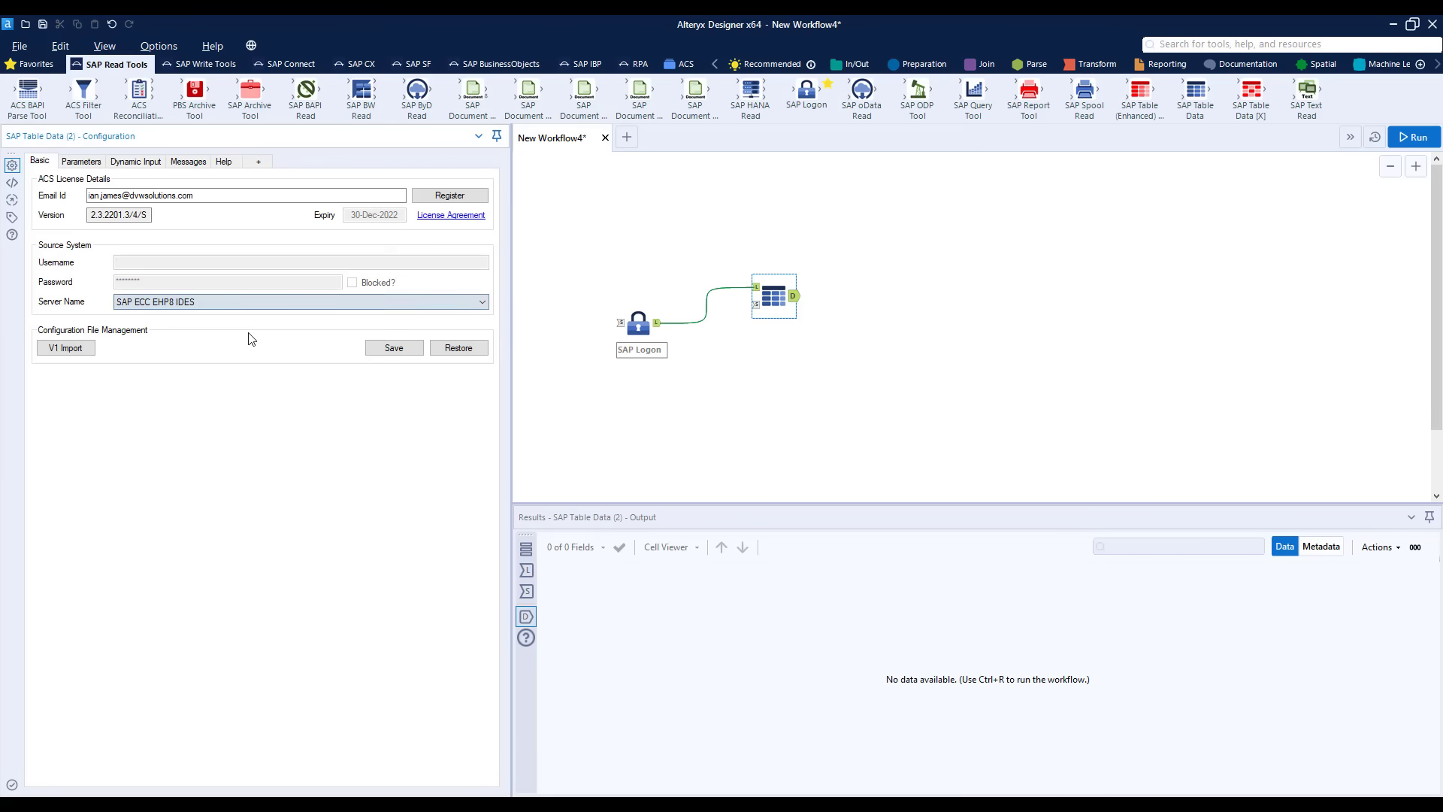
pyautogui.click(12, 216)
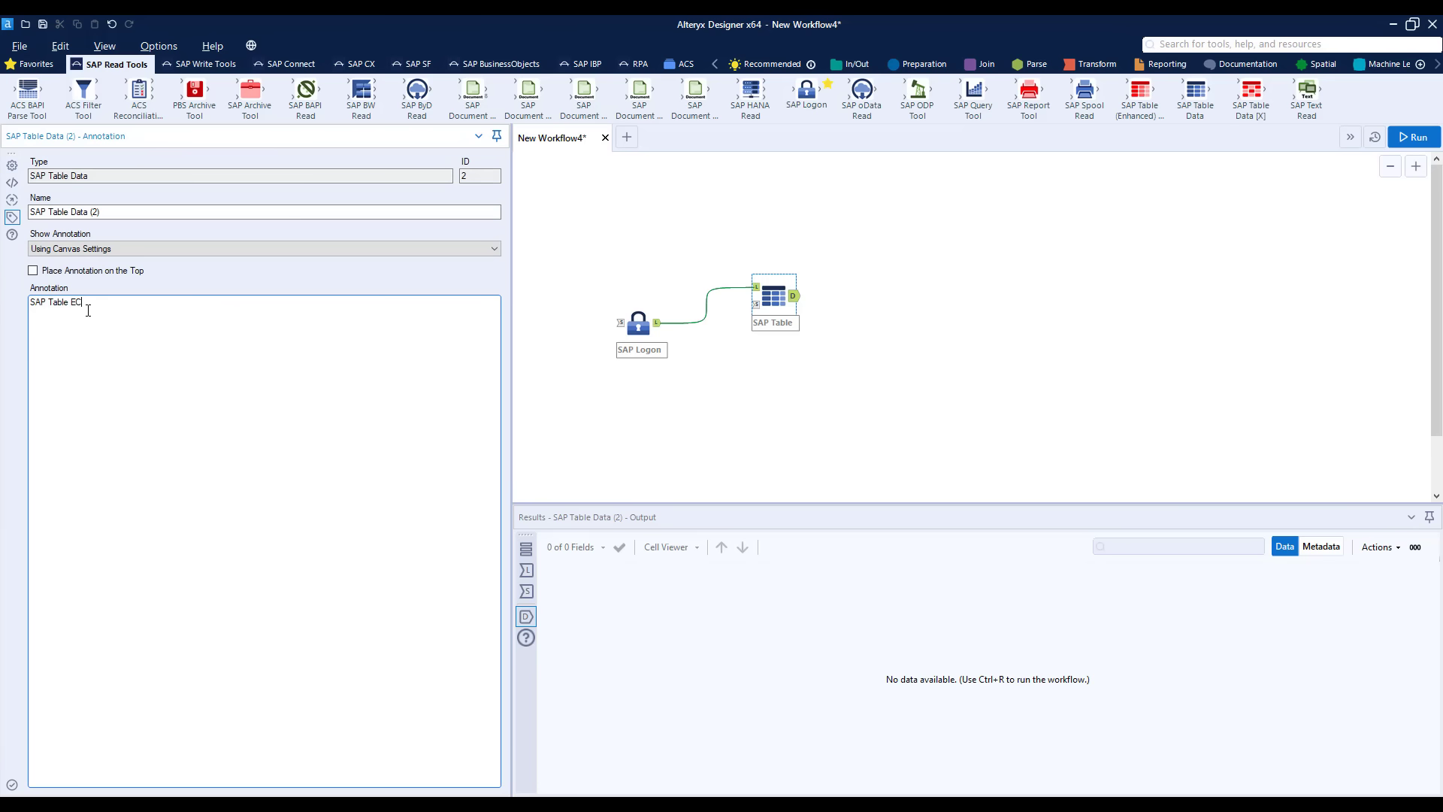
pyautogui.click(12, 165)
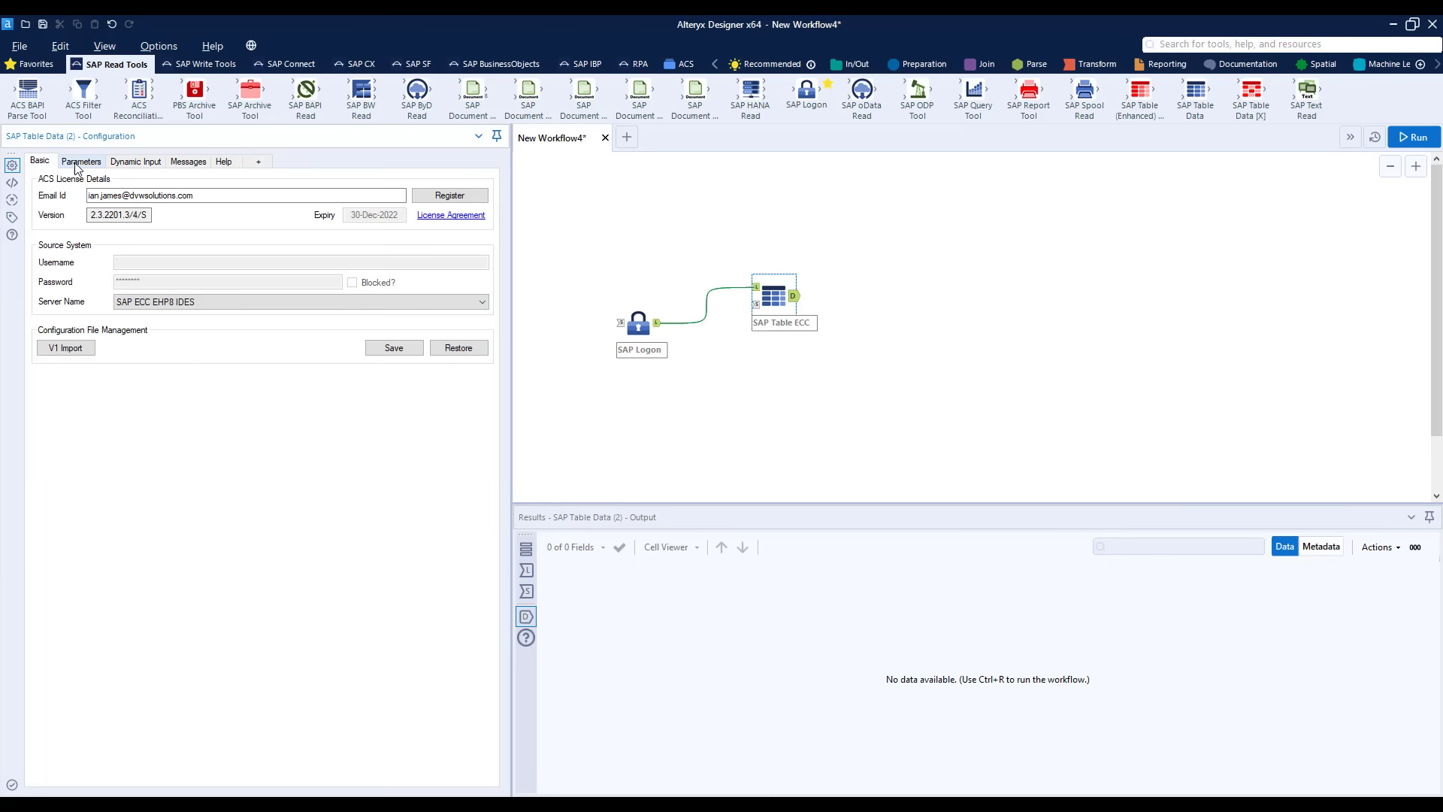
# Step: Load table BNKA and tick all of its key and data fields
pyautogui.click(81, 162)
pyautogui.click(99, 202)
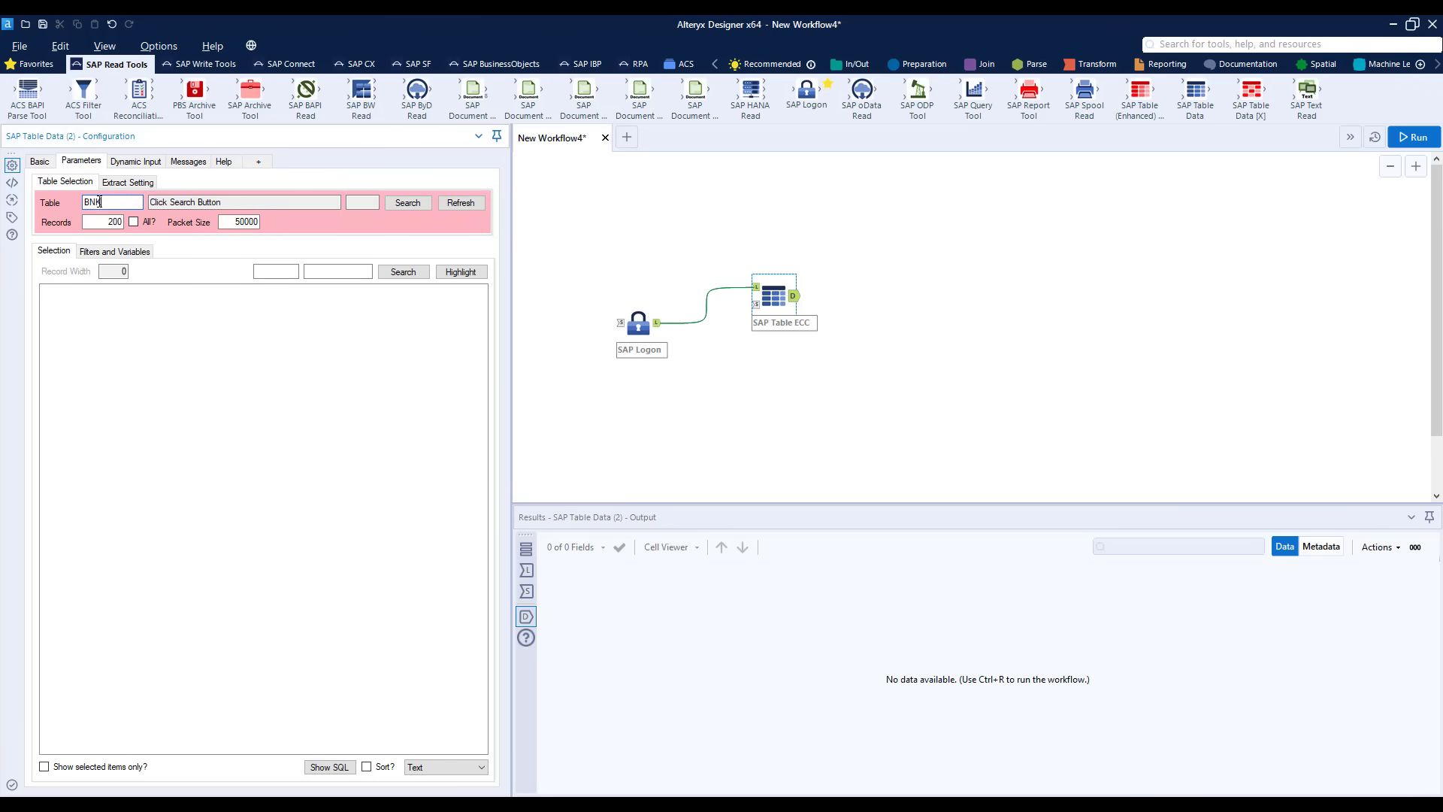
pyautogui.click(453, 203)
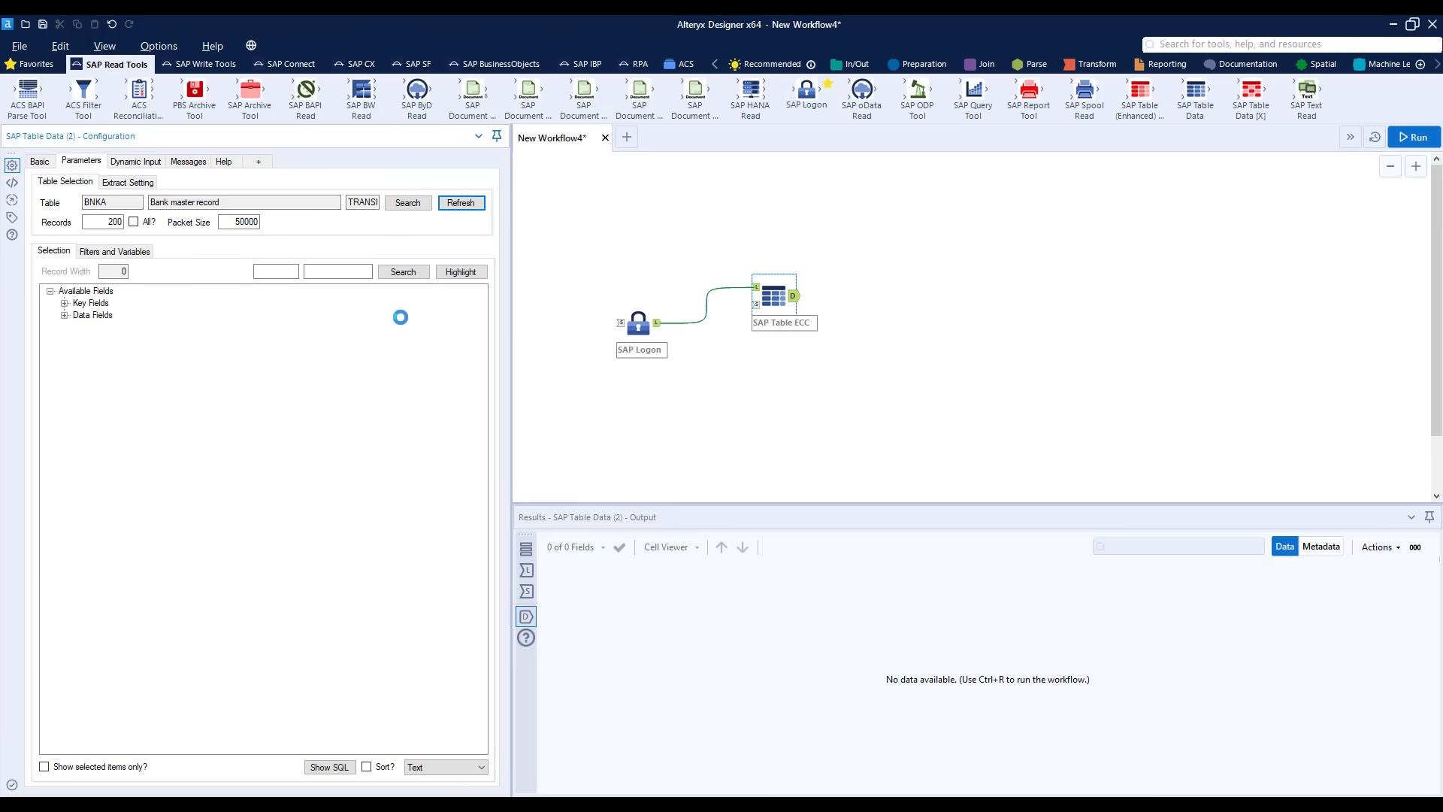
pyautogui.click(65, 315)
pyautogui.doubleClick(90, 304)
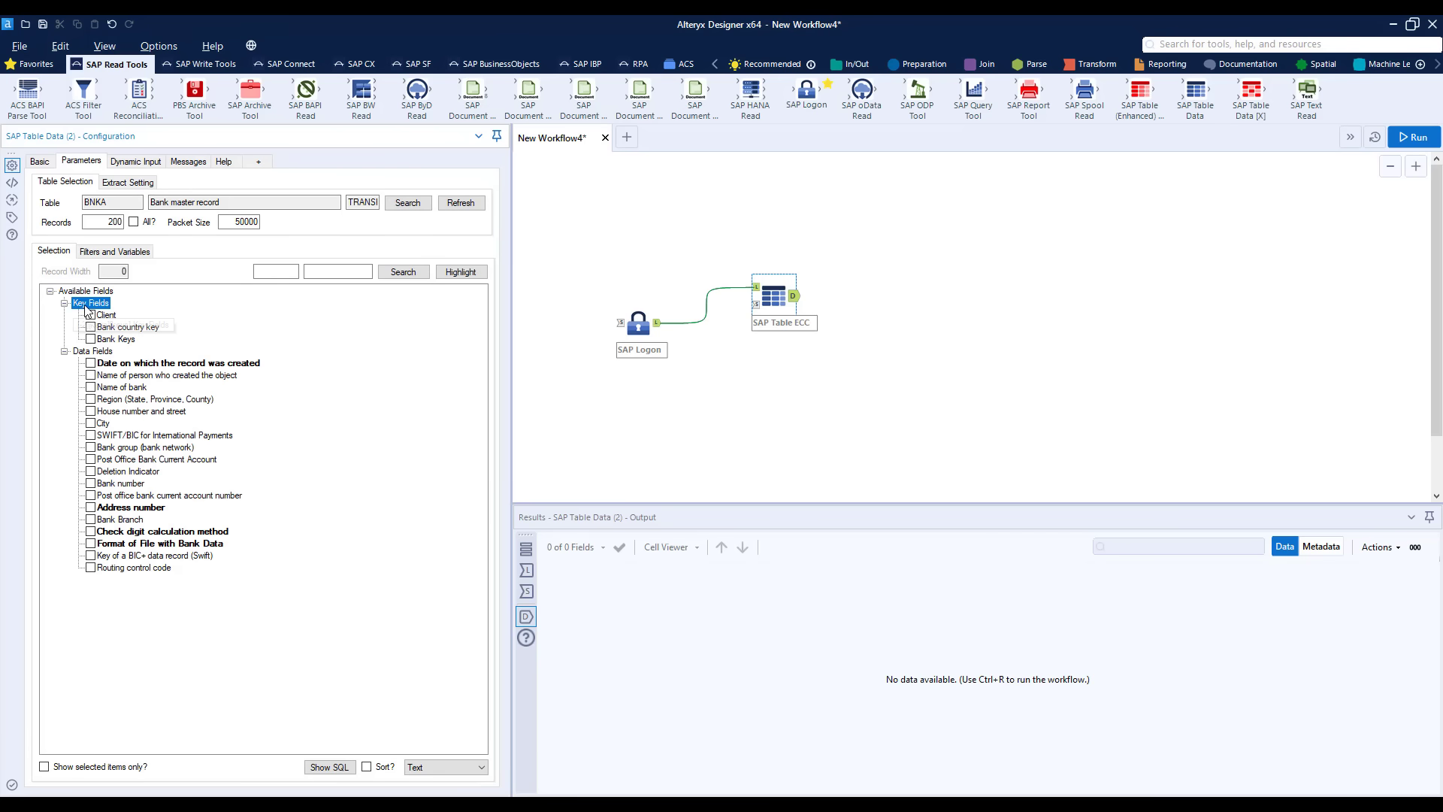
pyautogui.rightClick(90, 310)
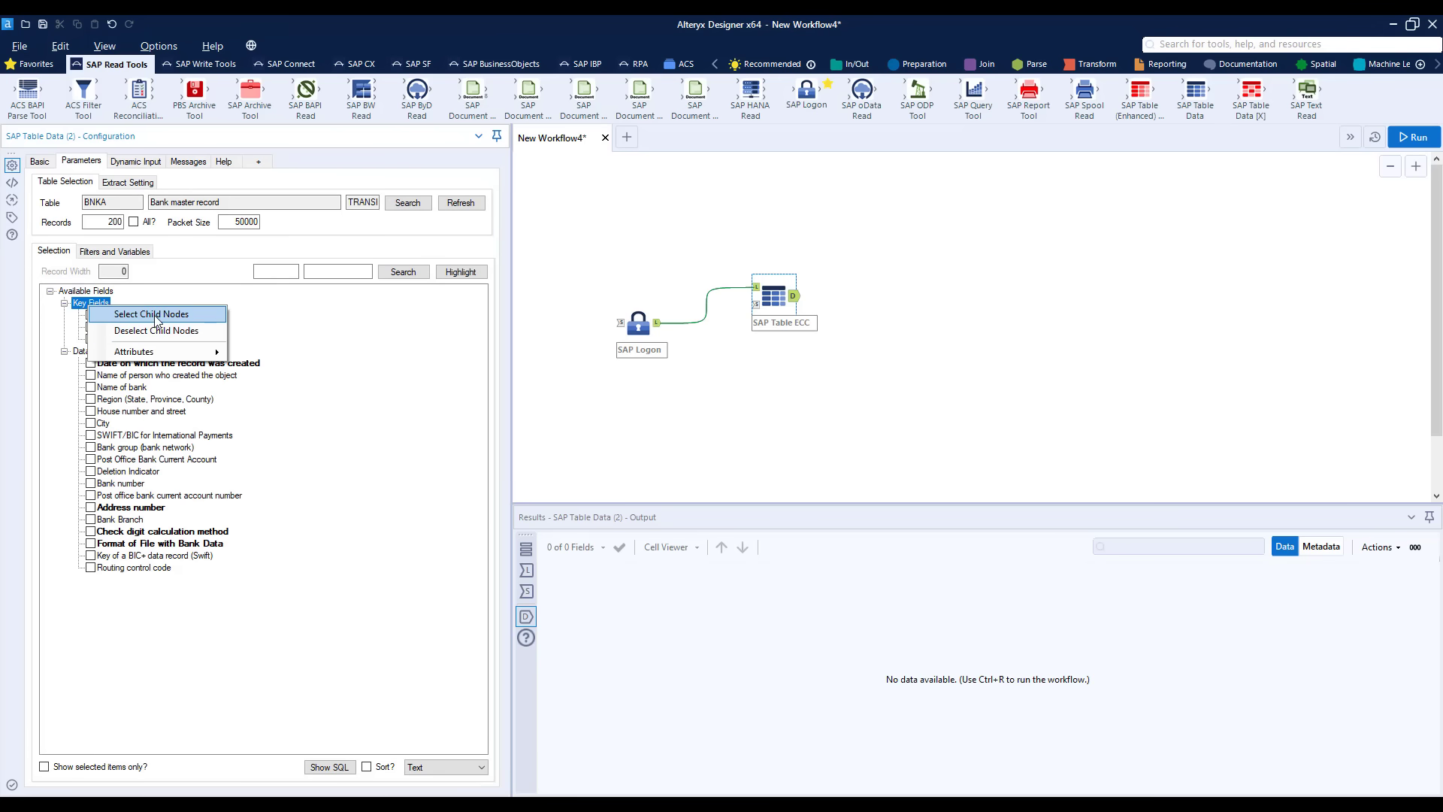
pyautogui.click(157, 321)
pyautogui.rightClick(94, 351)
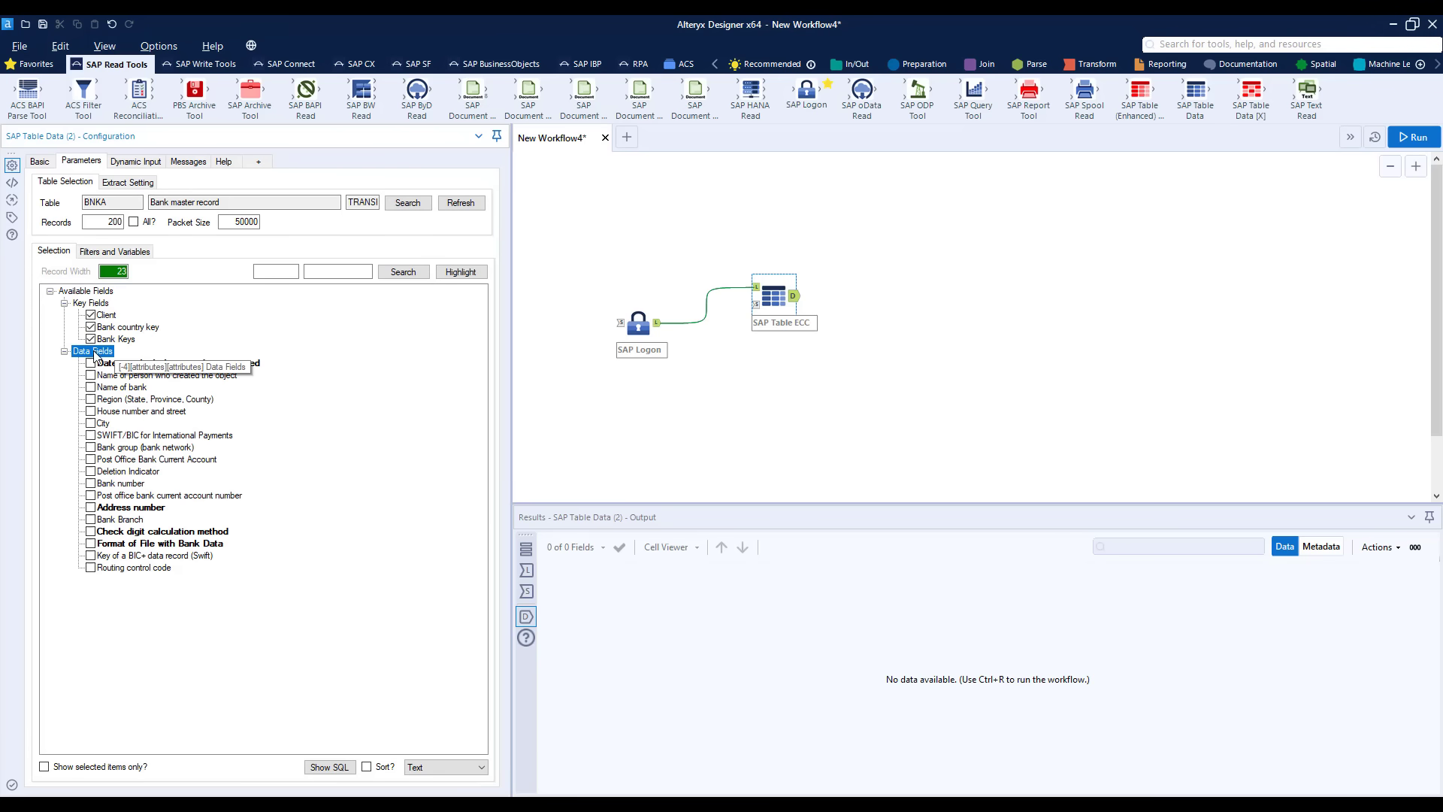
pyautogui.click(136, 365)
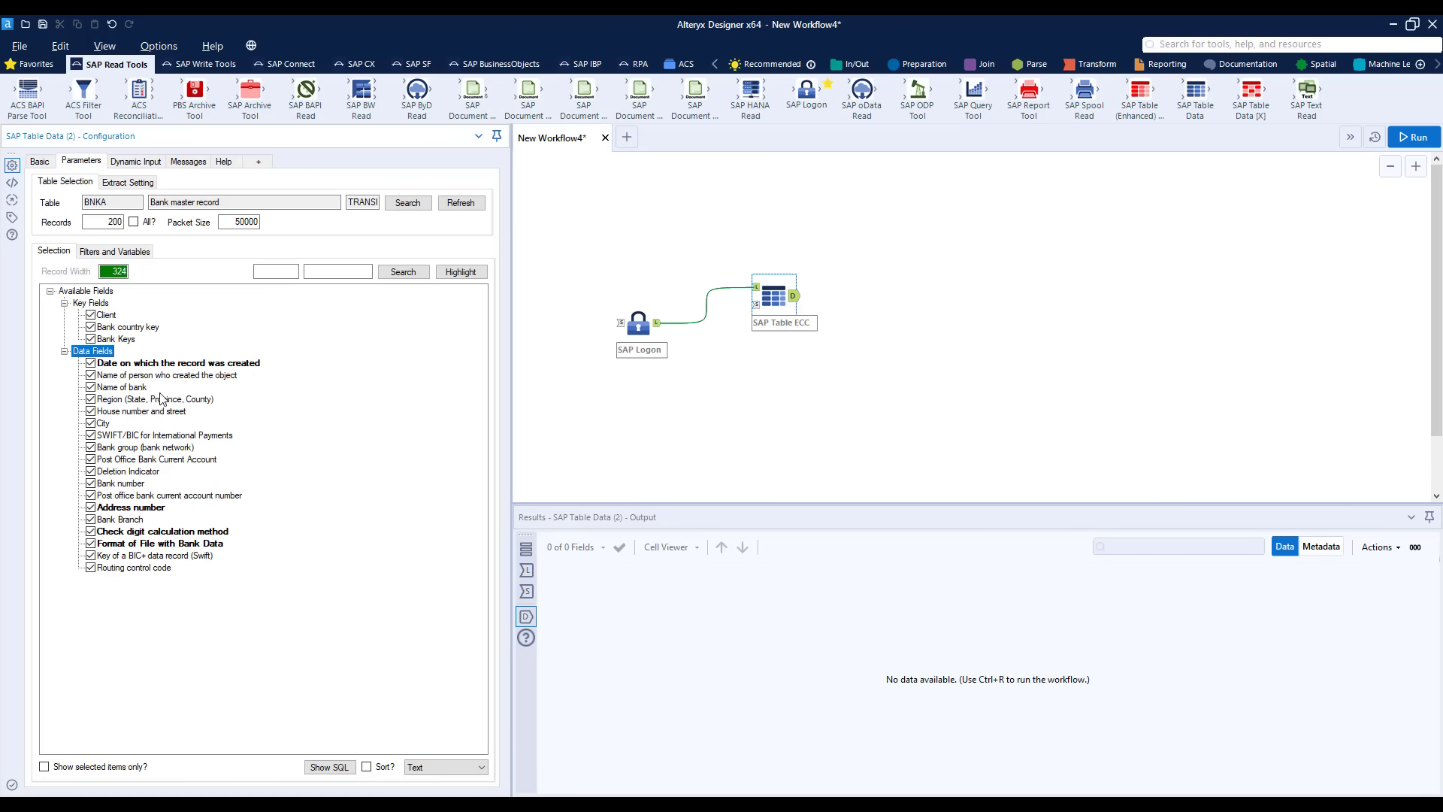
# Step: Add a blank filter on the Bank country key field
pyautogui.click(137, 329)
pyautogui.rightClick(137, 330)
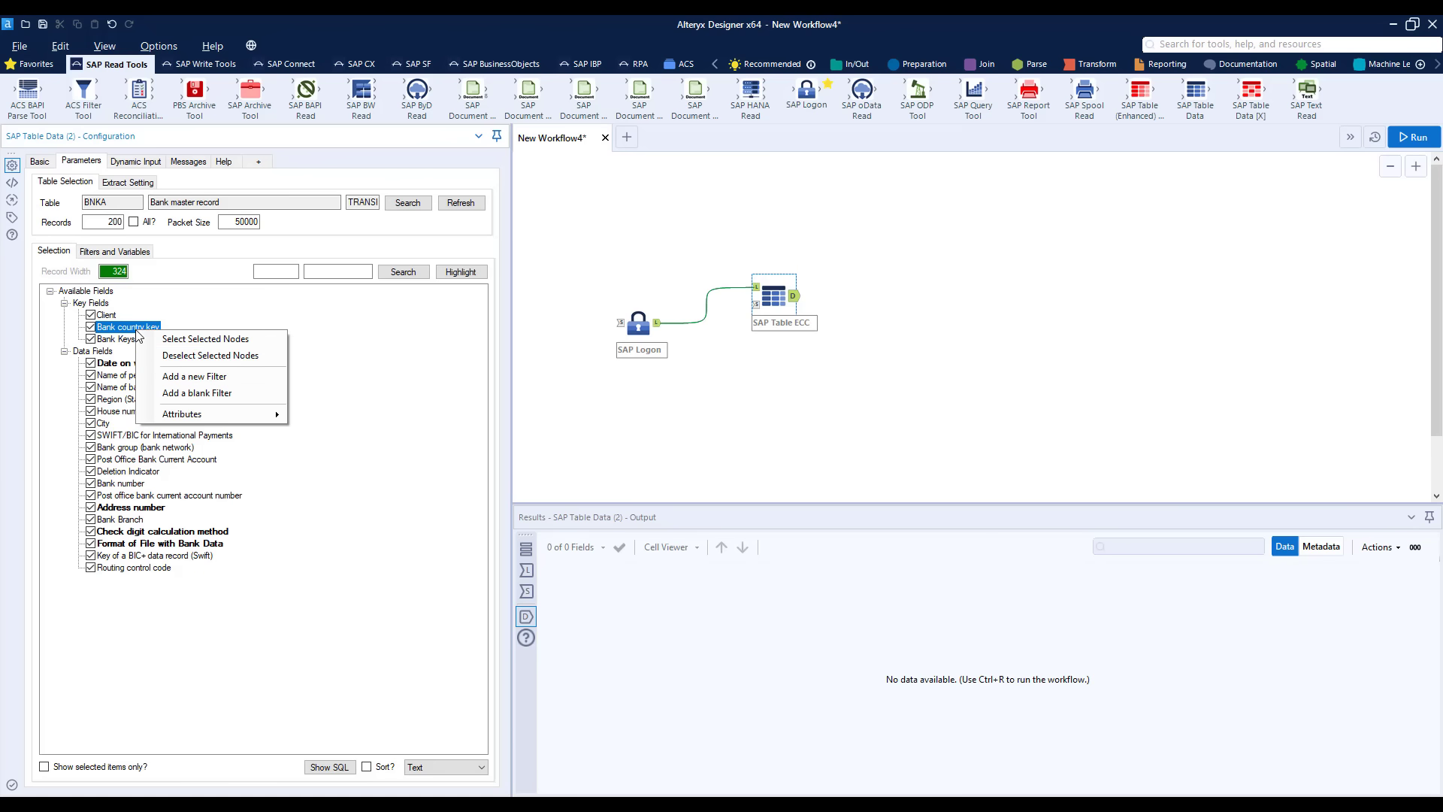
pyautogui.click(187, 393)
# Step: Set the BANKS filter's low value to GB
pyautogui.doubleClick(173, 308)
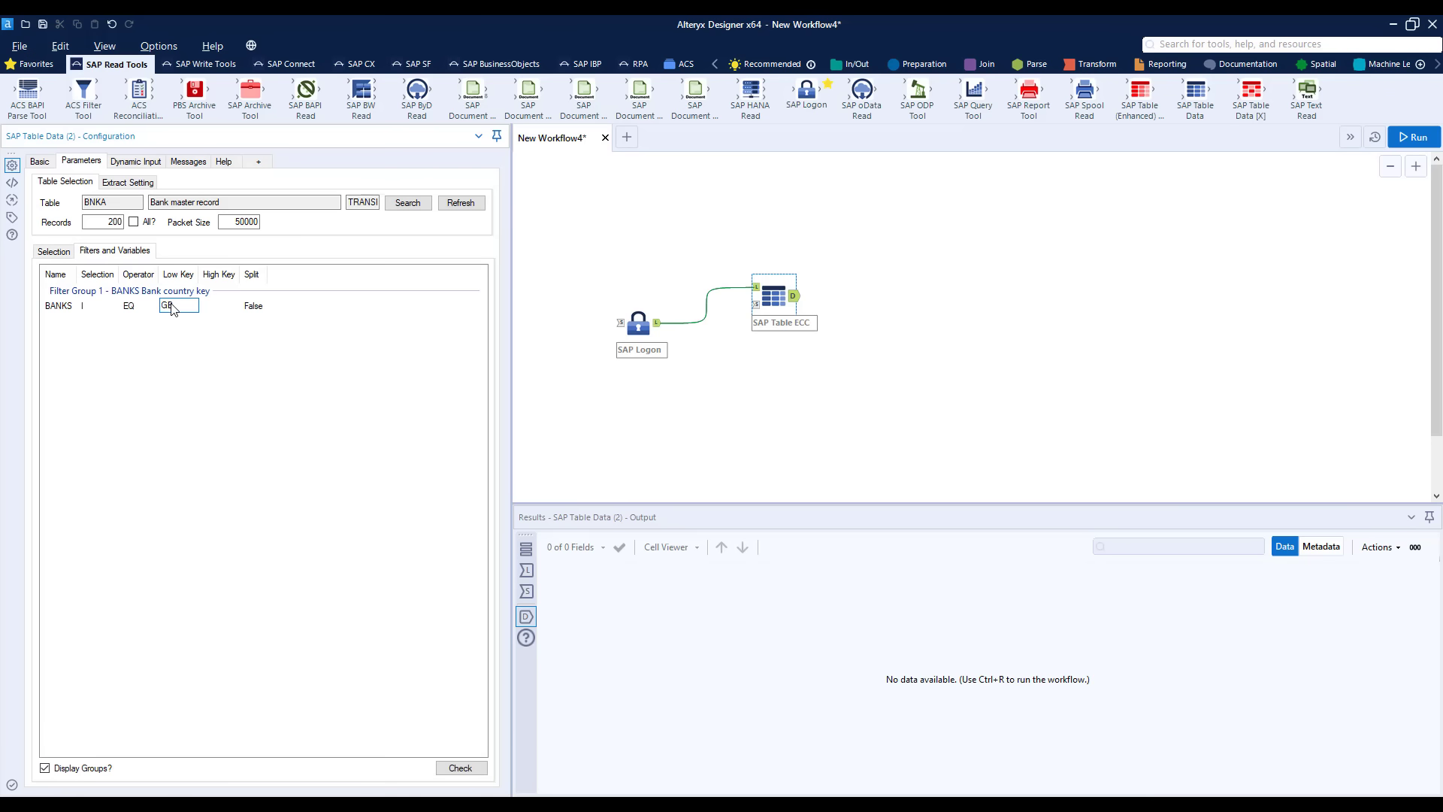
pyautogui.write('GB')
pyautogui.press('Return')
# Step: Copy the SAP Table ECC tool
pyautogui.click(784, 302)
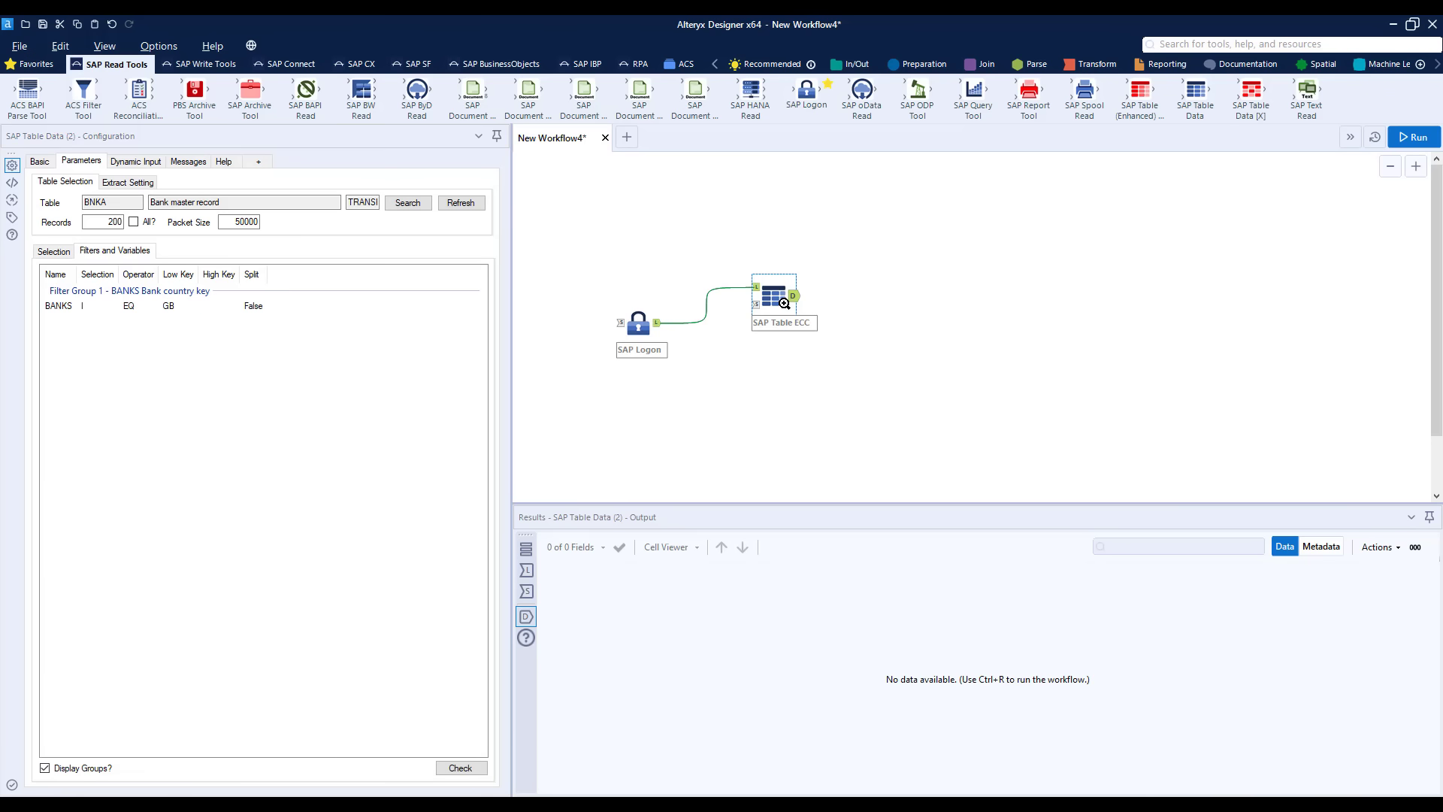
pyautogui.rightClick(784, 302)
pyautogui.click(811, 325)
# Step: Paste the copied table tool and connect SAP Logon's output to it
pyautogui.hotkey('ctrl', 'v')
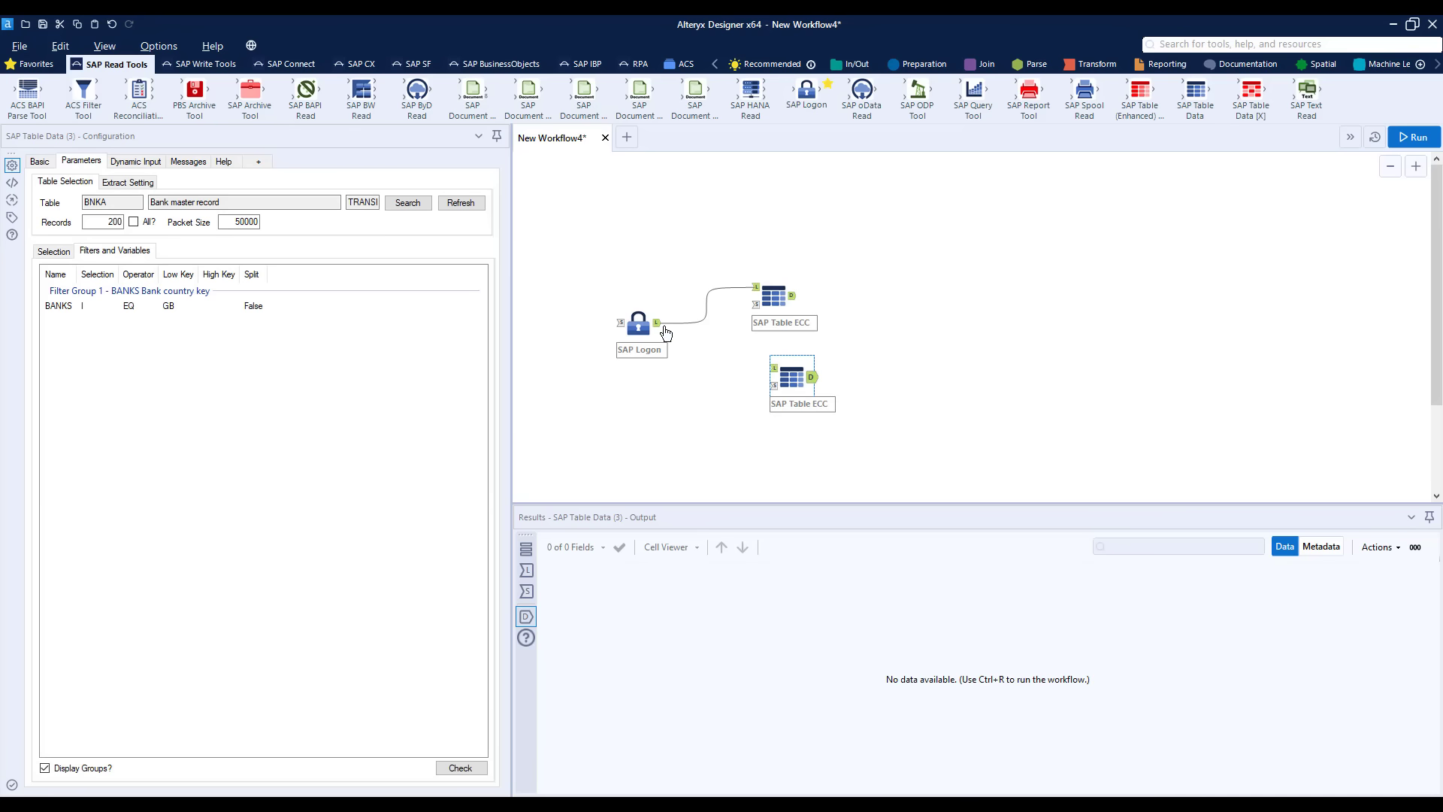
pyautogui.moveTo(762, 368); pyautogui.dragTo(658, 323)
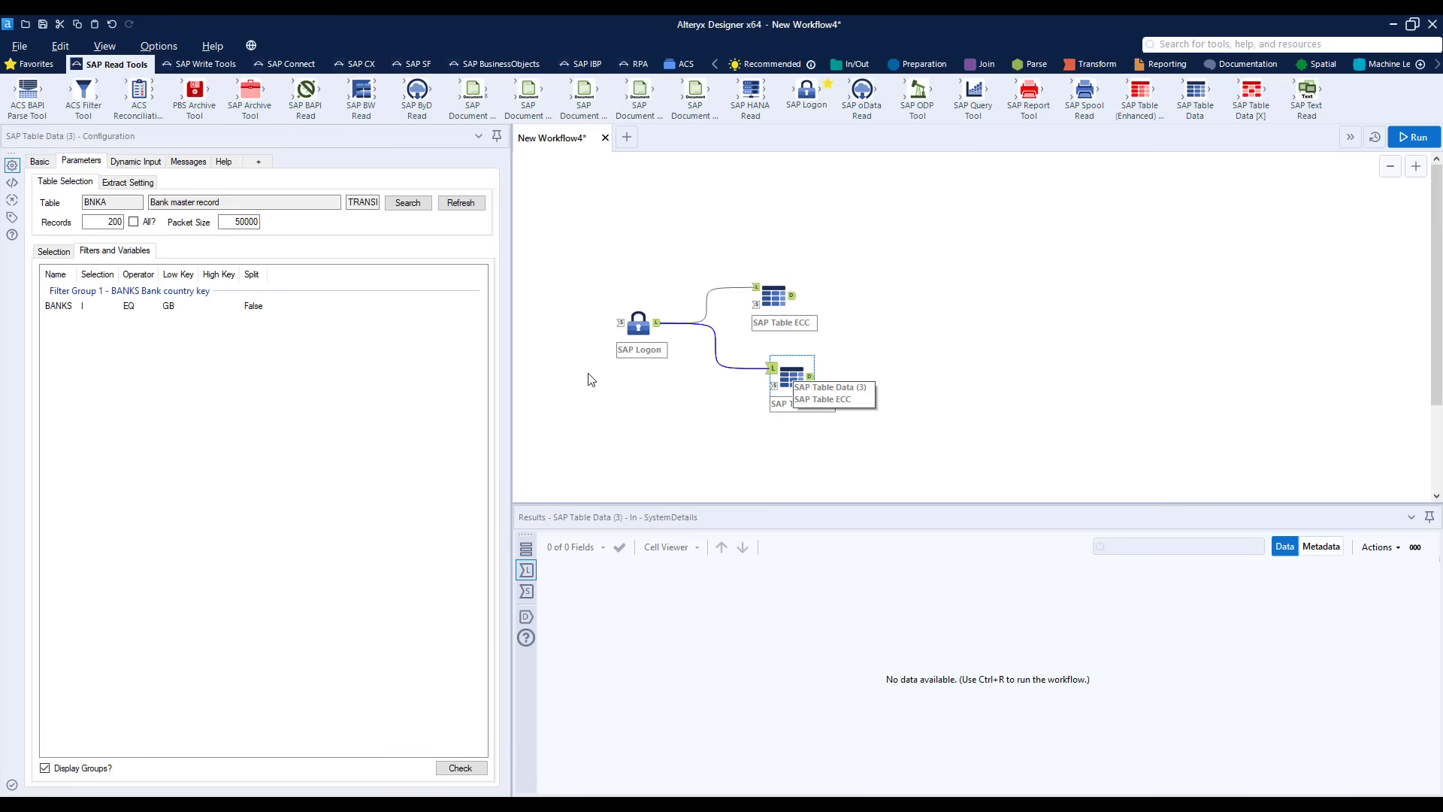
# Step: Set the copy's server to S4M - SAP S/4 HANA 2020 and replace ECC with S4/HANA in its label
pyautogui.click(40, 164)
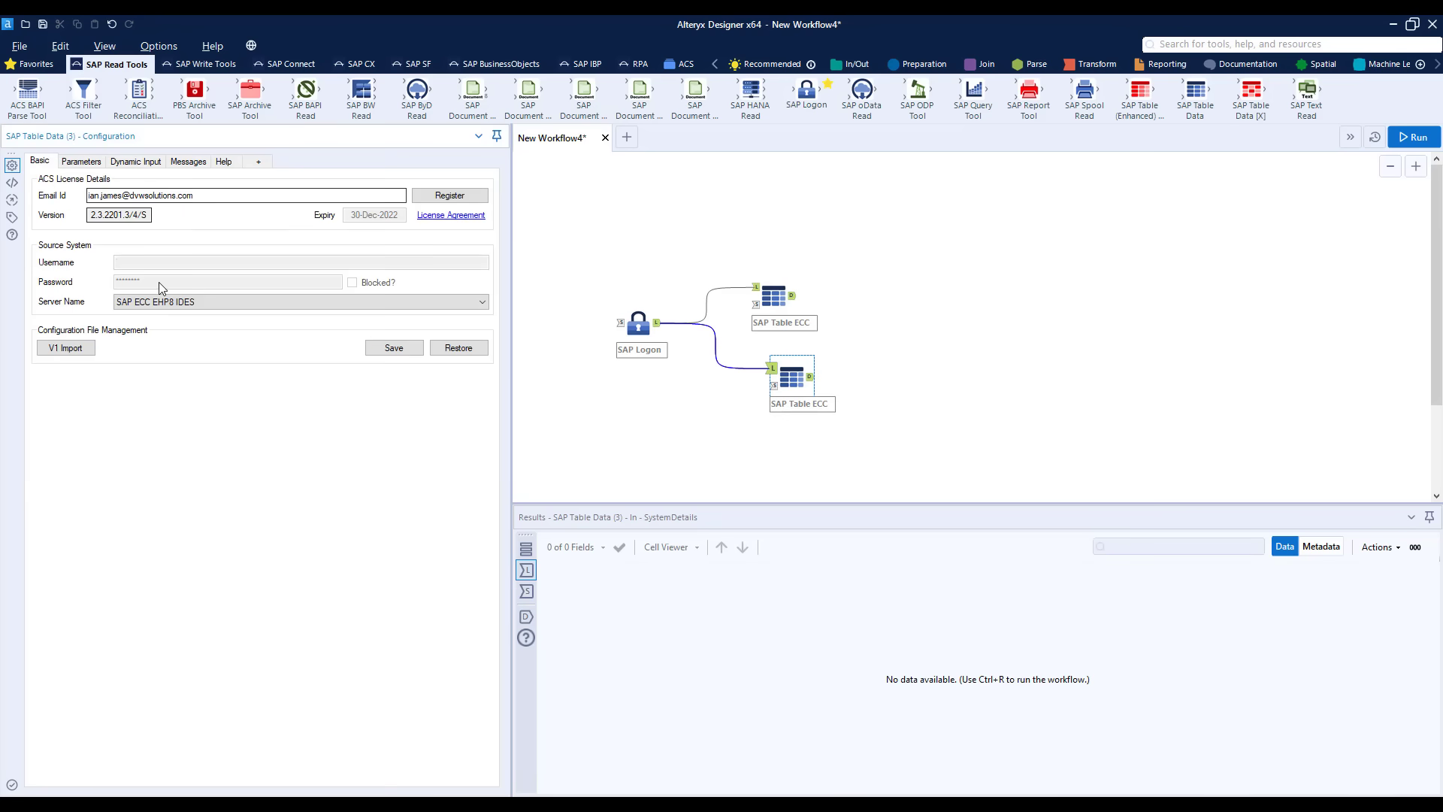
pyautogui.click(166, 304)
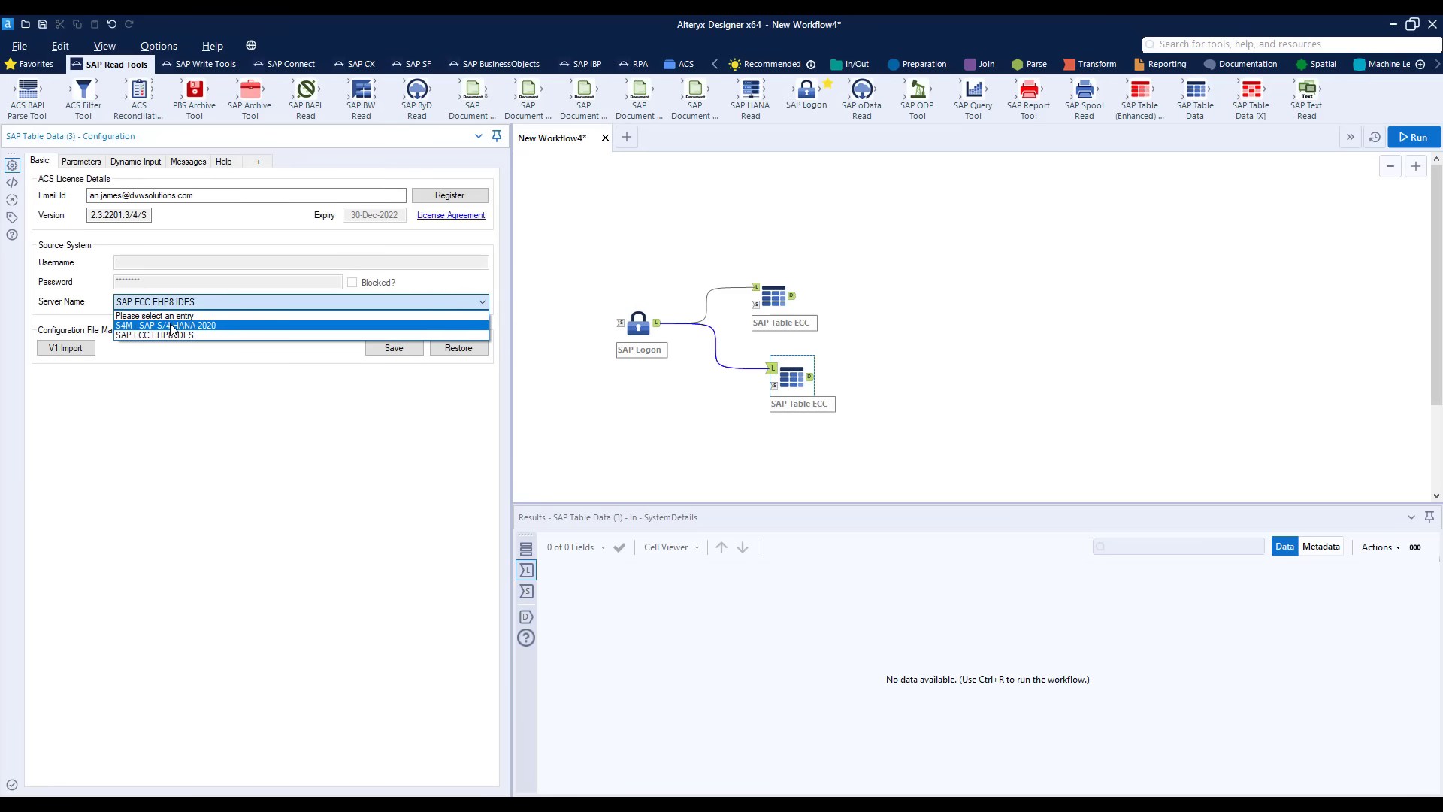
pyautogui.click(171, 326)
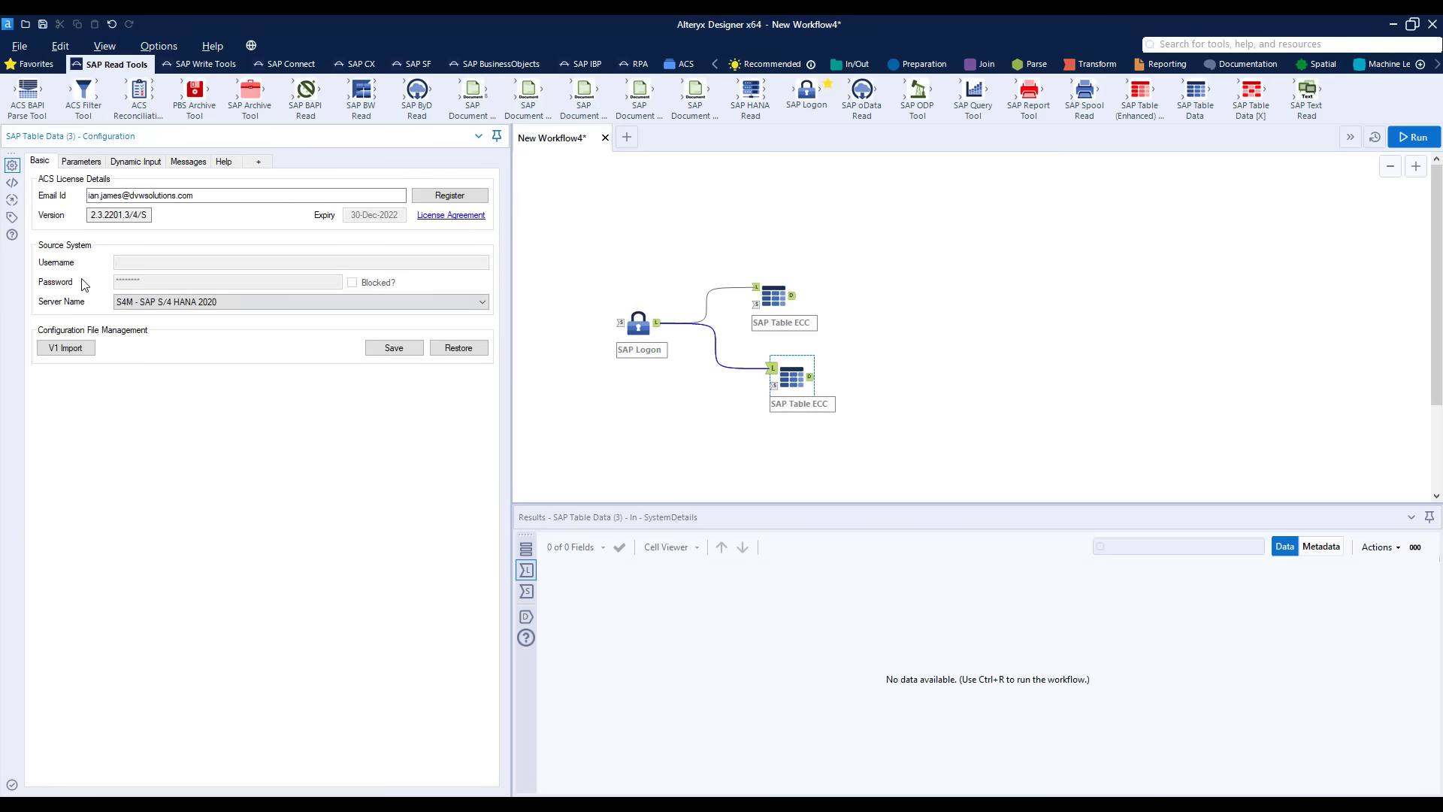
pyautogui.click(12, 217)
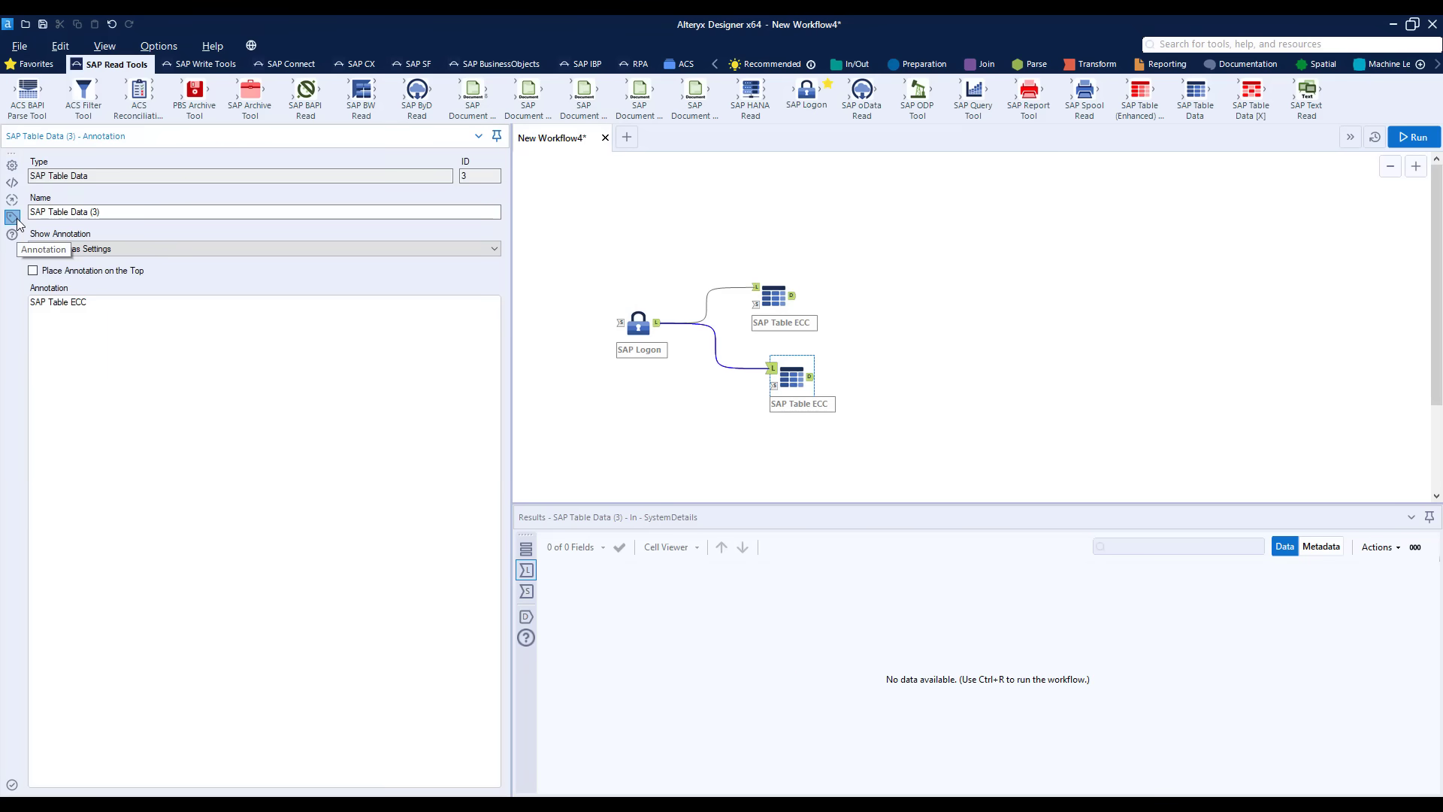
pyautogui.doubleClick(78, 303)
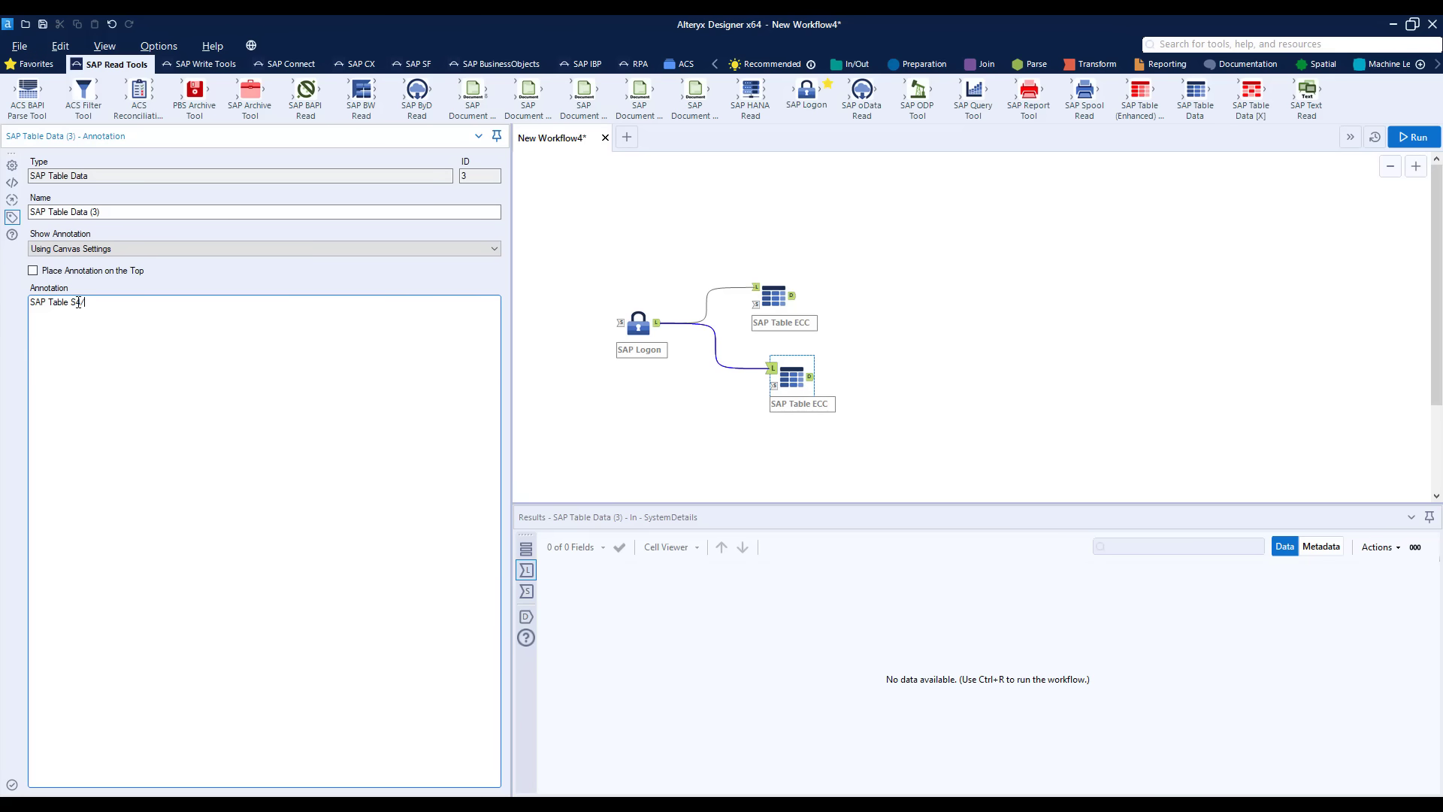
pyautogui.click(702, 451)
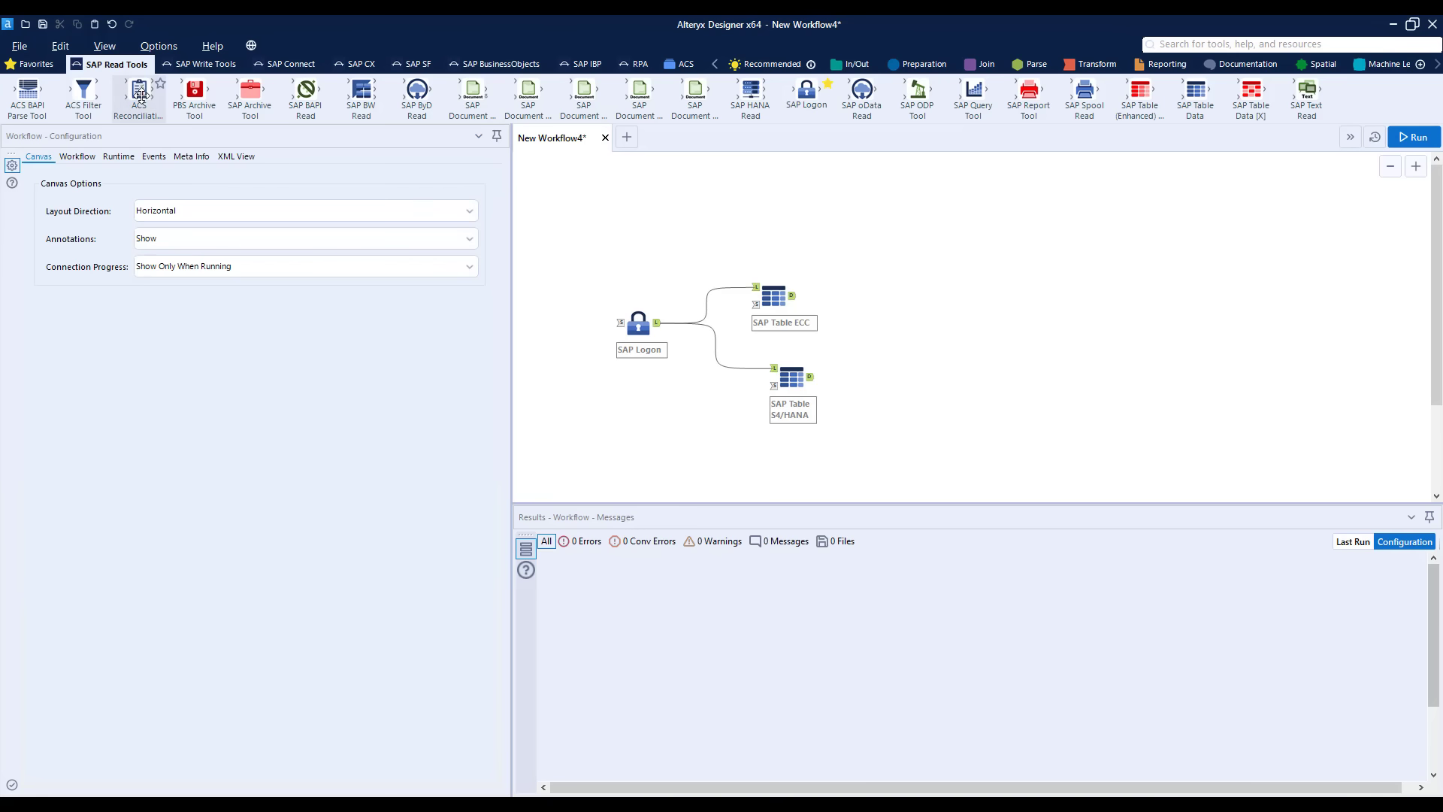
# Step: Place an ACS Reconciliation tool with SAP Table ECC on L and SAP Table S4/HANA on R
pyautogui.moveTo(143, 97)
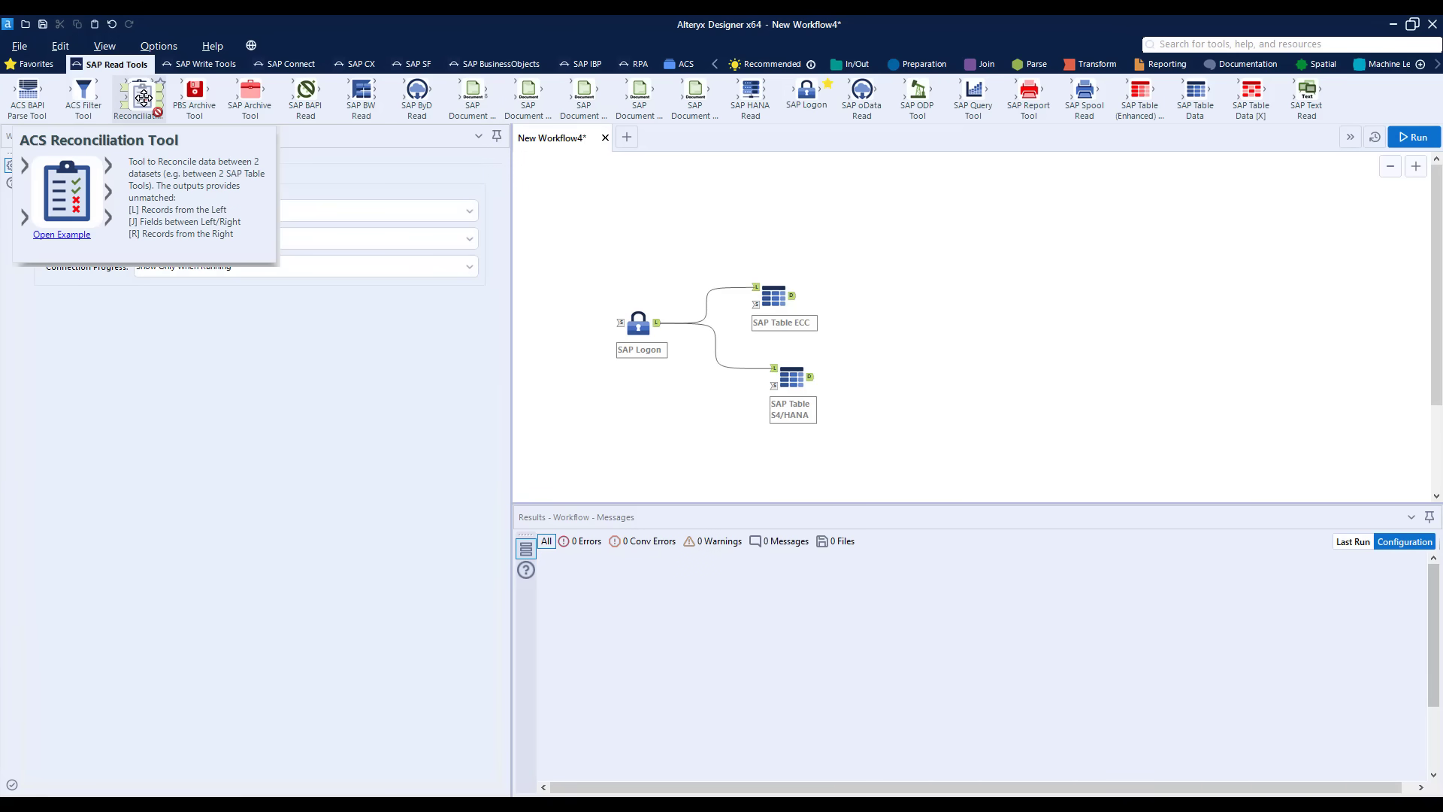
pyautogui.moveTo(142, 97); pyautogui.dragTo(965, 327)
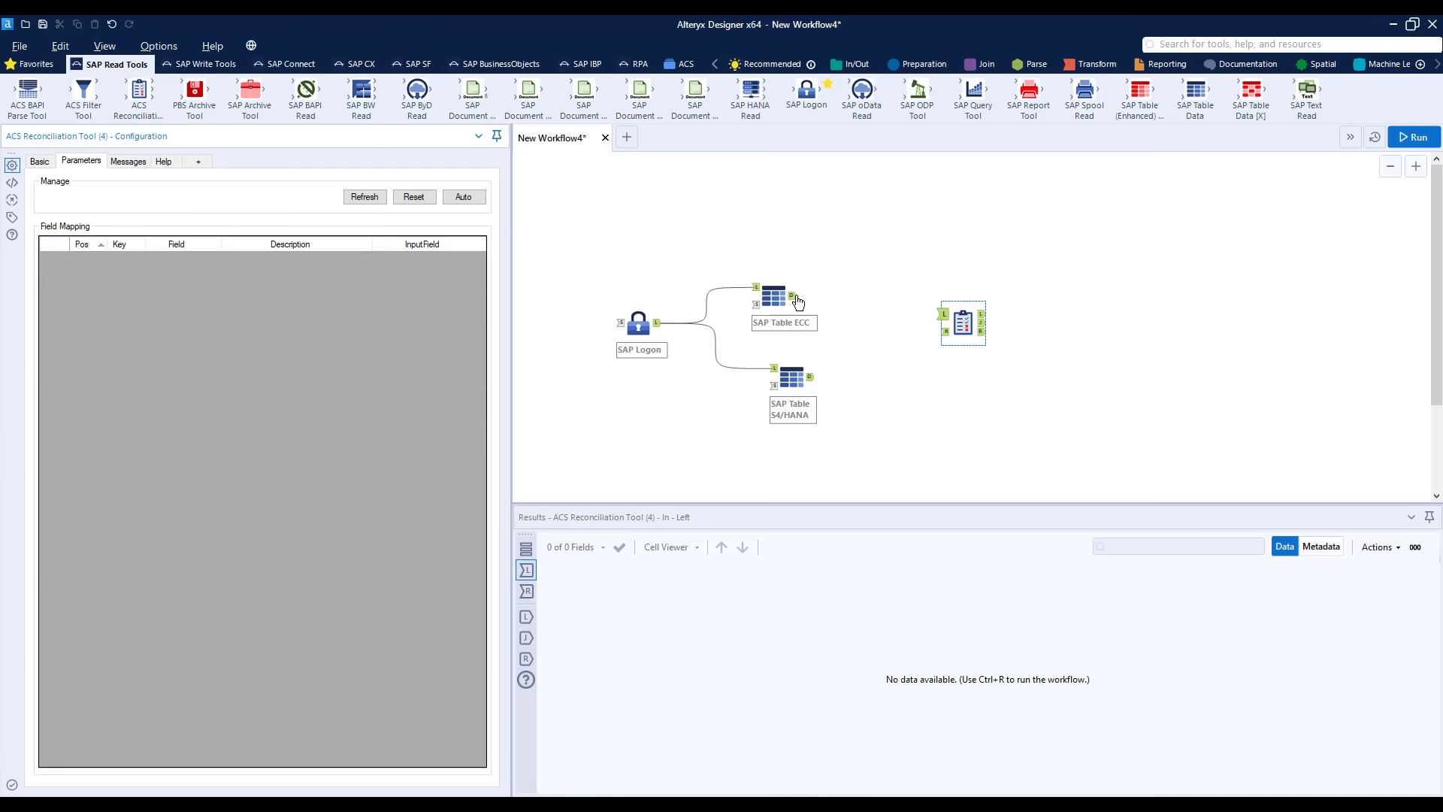
pyautogui.moveTo(798, 302); pyautogui.dragTo(945, 321)
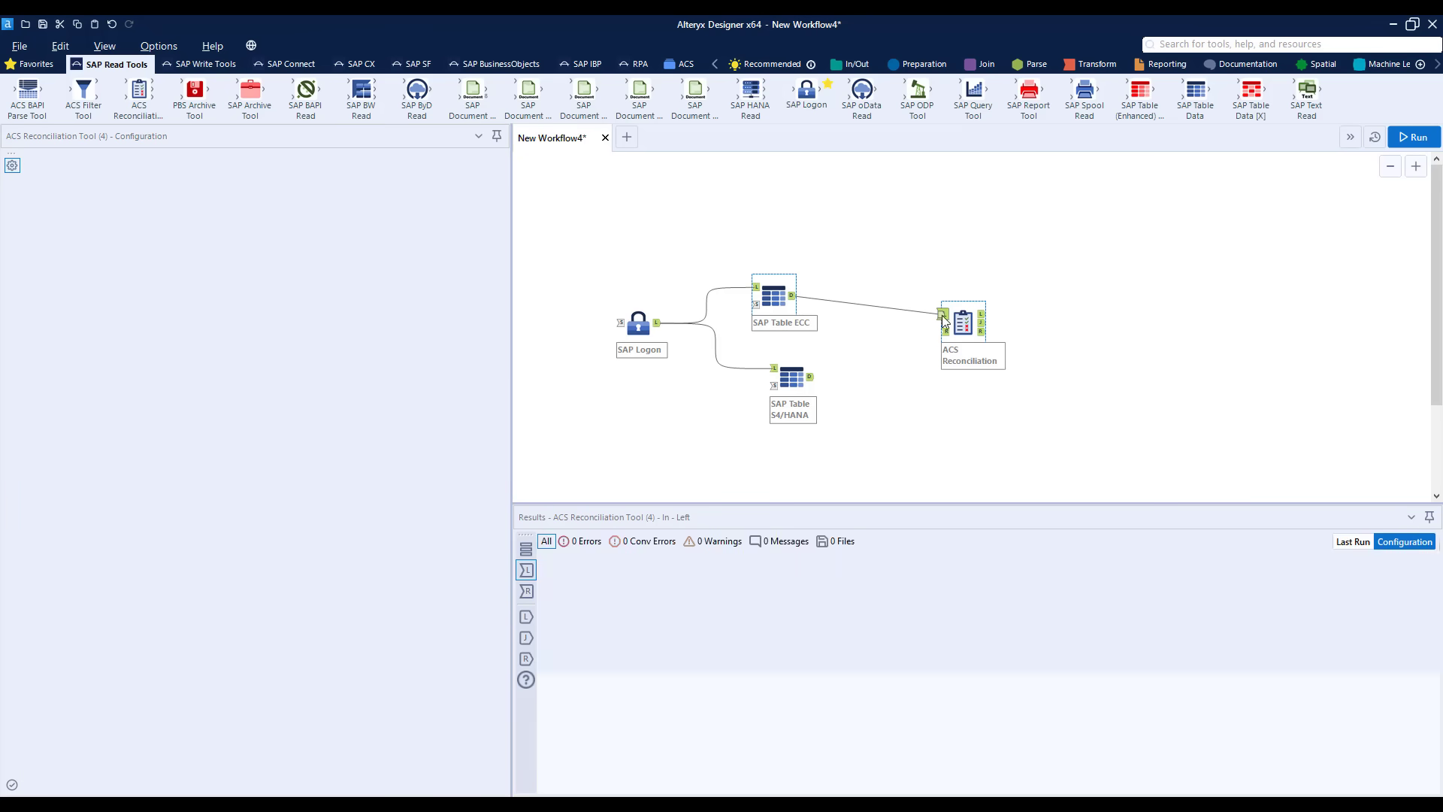
pyautogui.moveTo(810, 376); pyautogui.dragTo(974, 340)
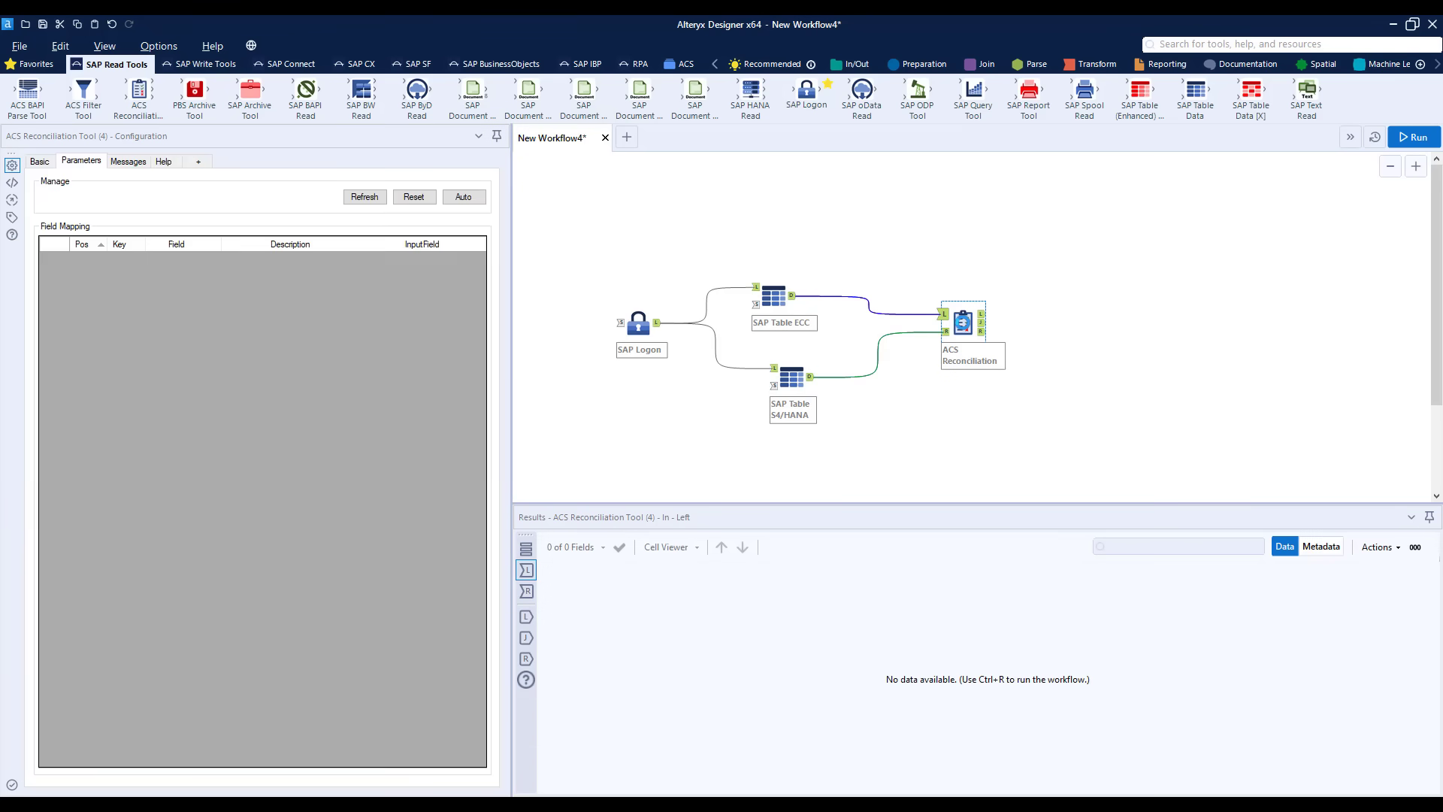
# Step: Auto-map the reconciliation fields, setting MANDT, ERDAT and ERNAM to <<Not Mapped>>
pyautogui.click(365, 197)
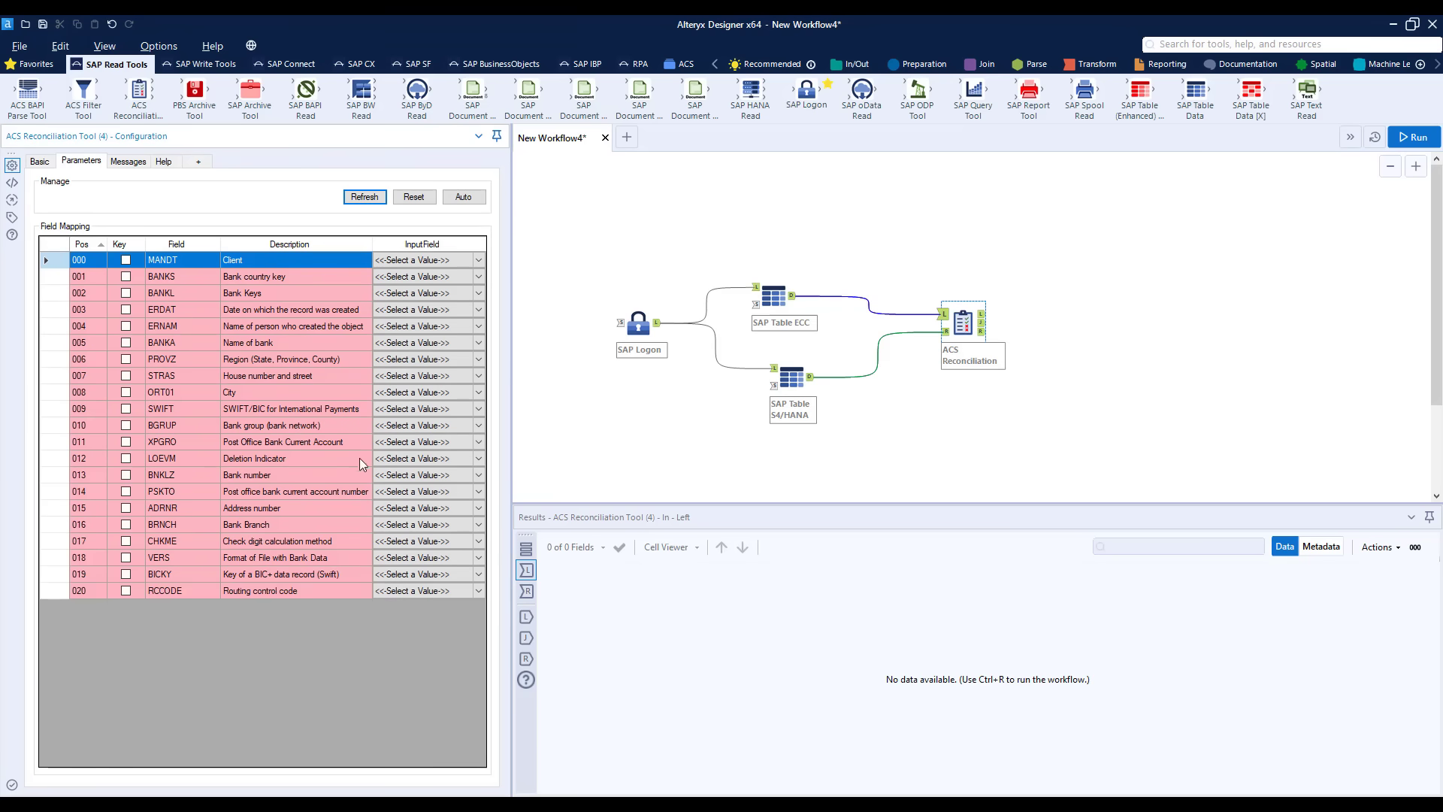
pyautogui.click(464, 197)
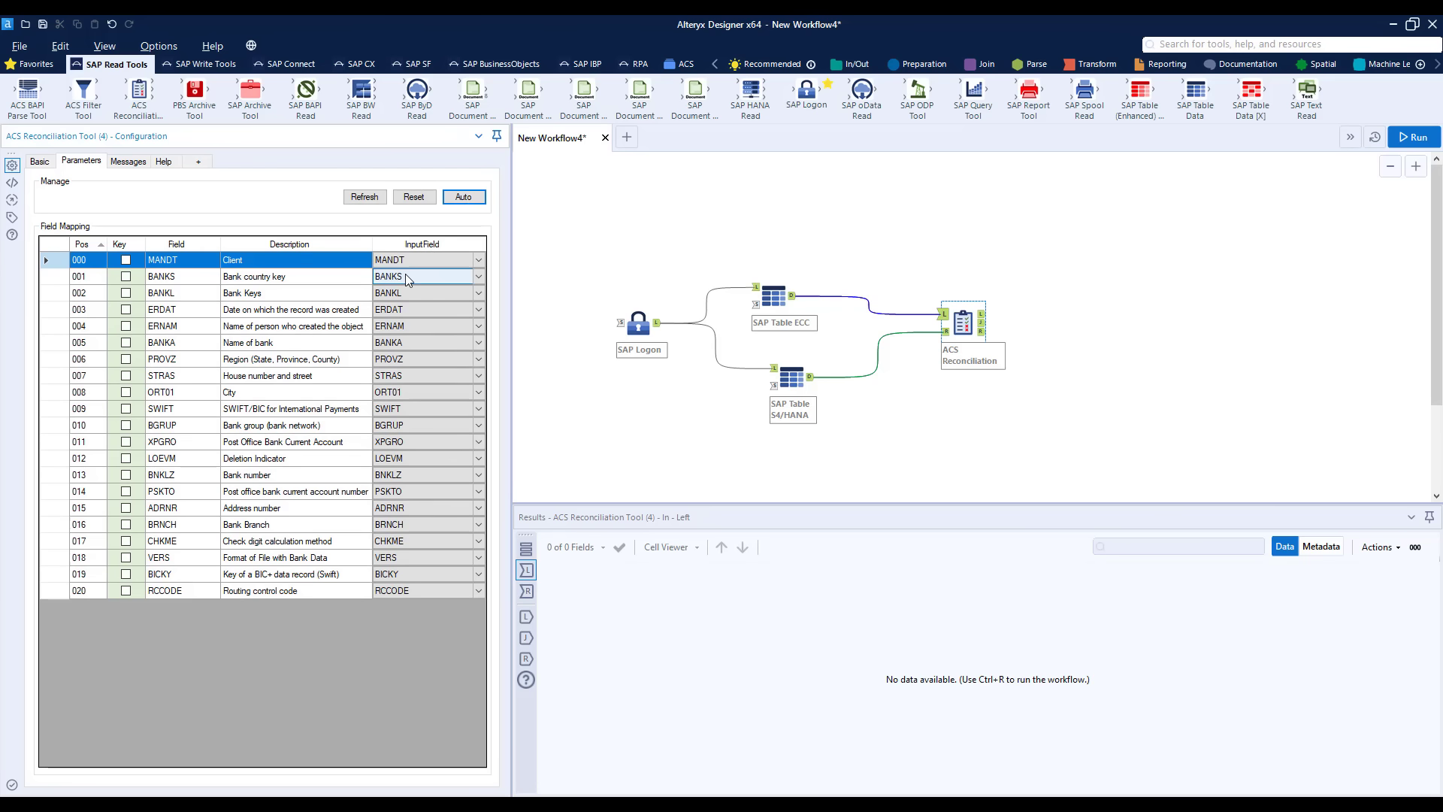
pyautogui.click(478, 261)
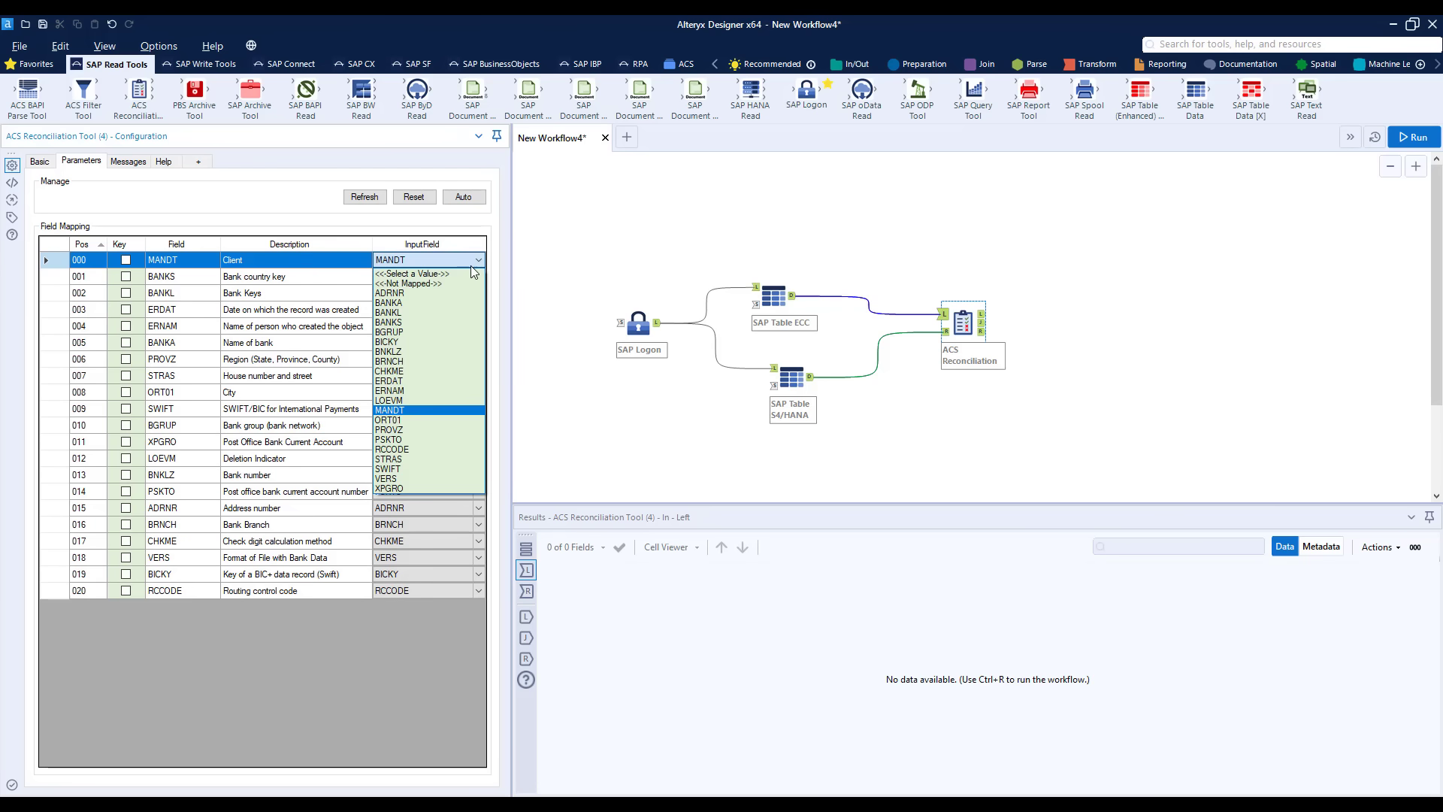
pyautogui.click(457, 283)
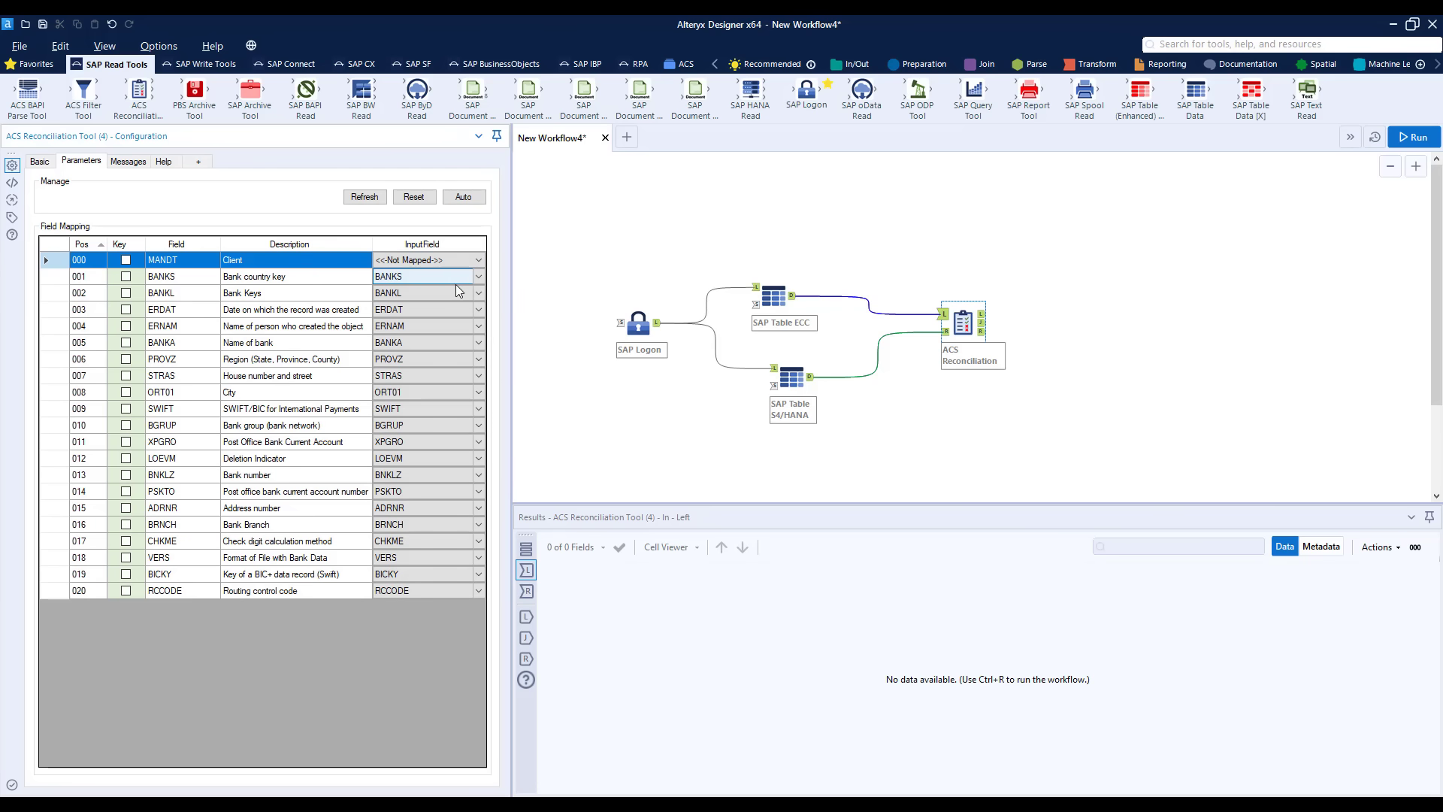
pyautogui.click(479, 310)
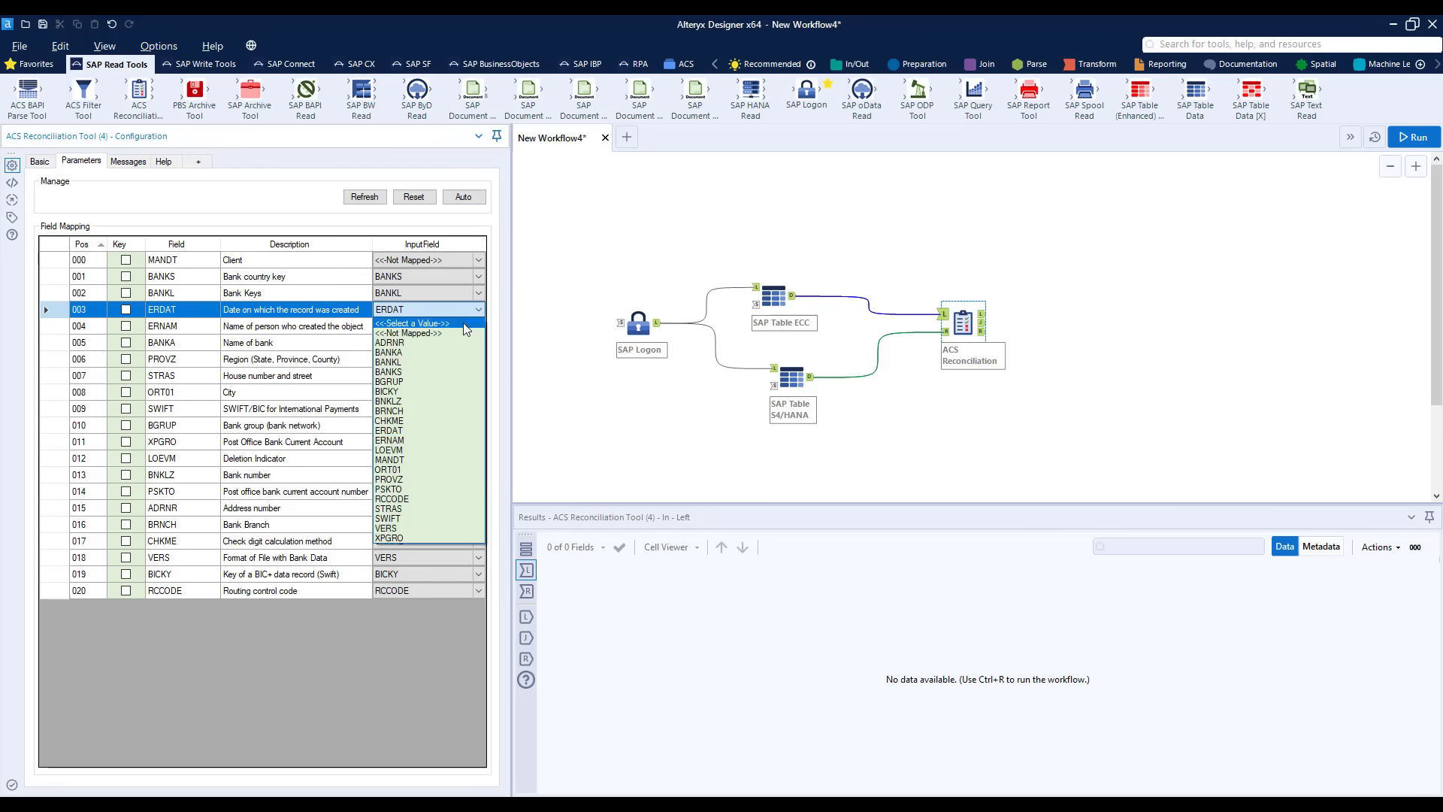
pyautogui.click(455, 331)
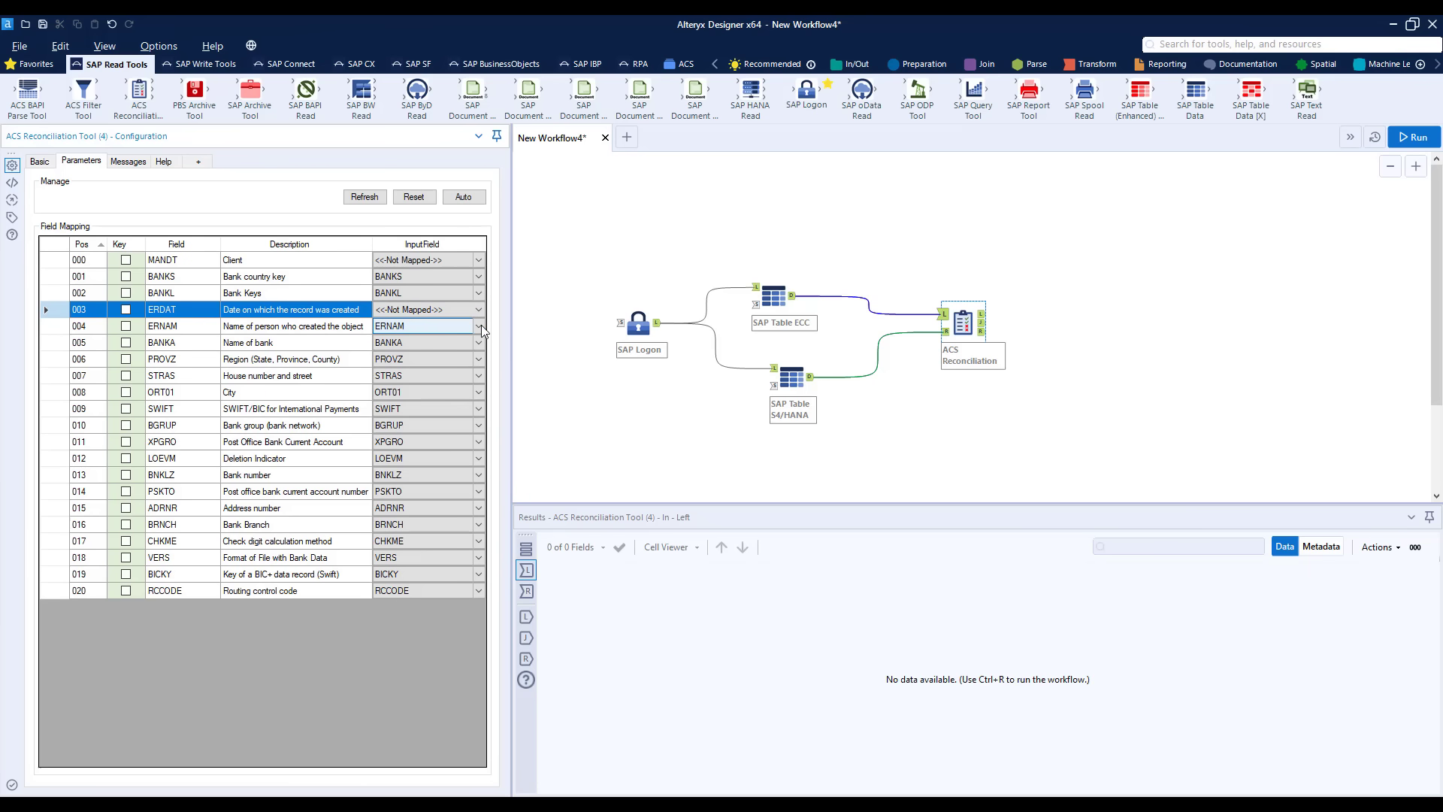
pyautogui.click(479, 326)
pyautogui.click(460, 351)
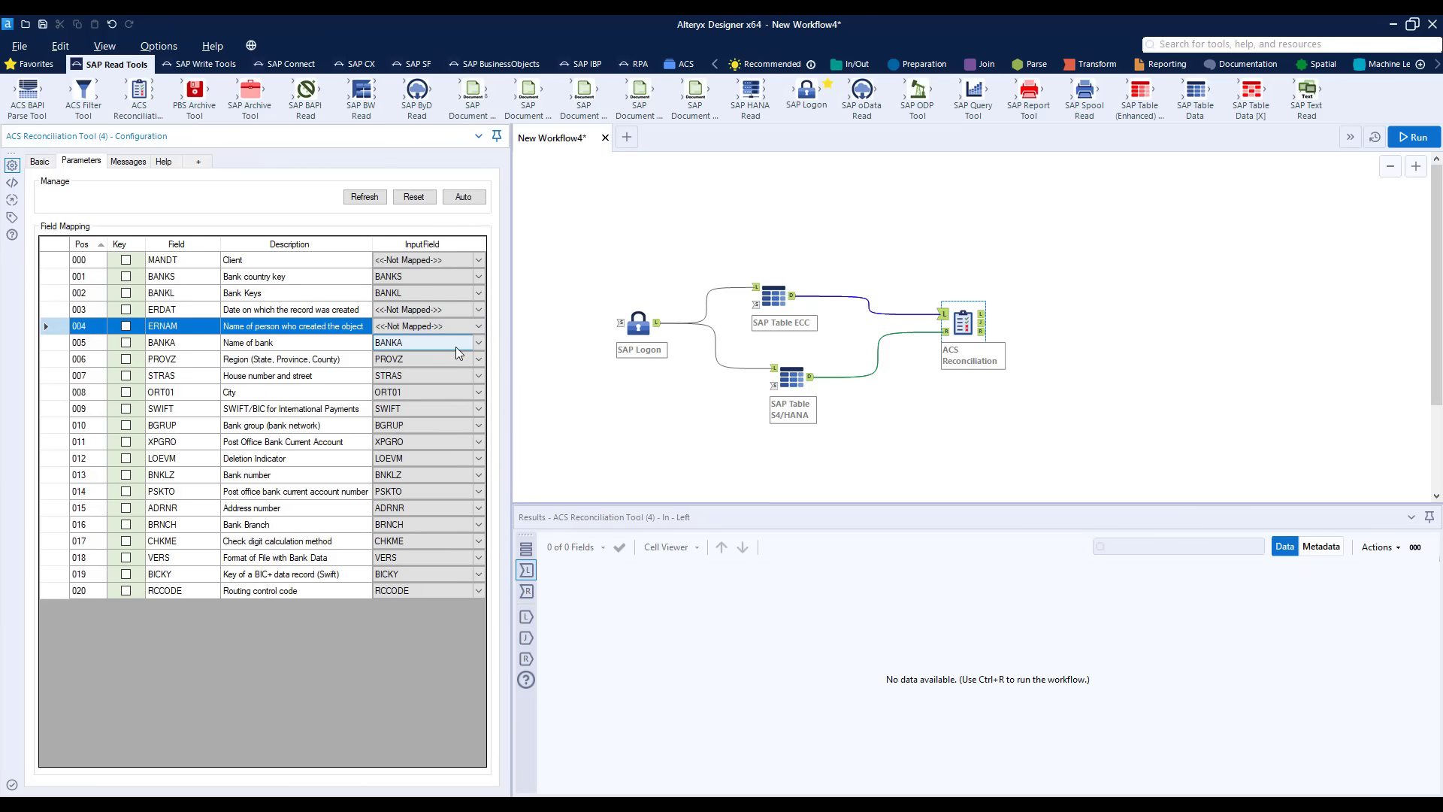
# Step: Mark BANKS and BANKL as key fields
pyautogui.click(126, 277)
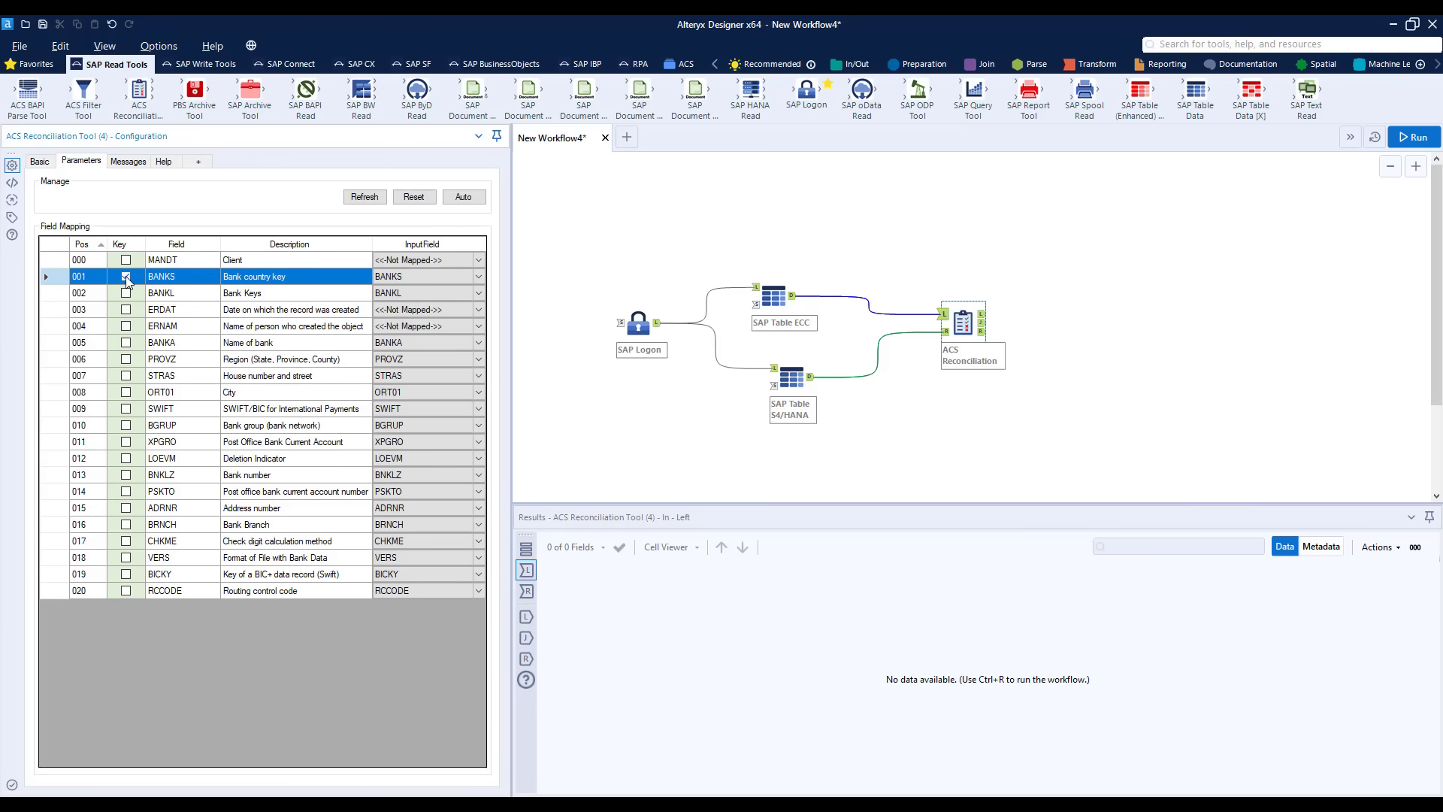
pyautogui.click(125, 293)
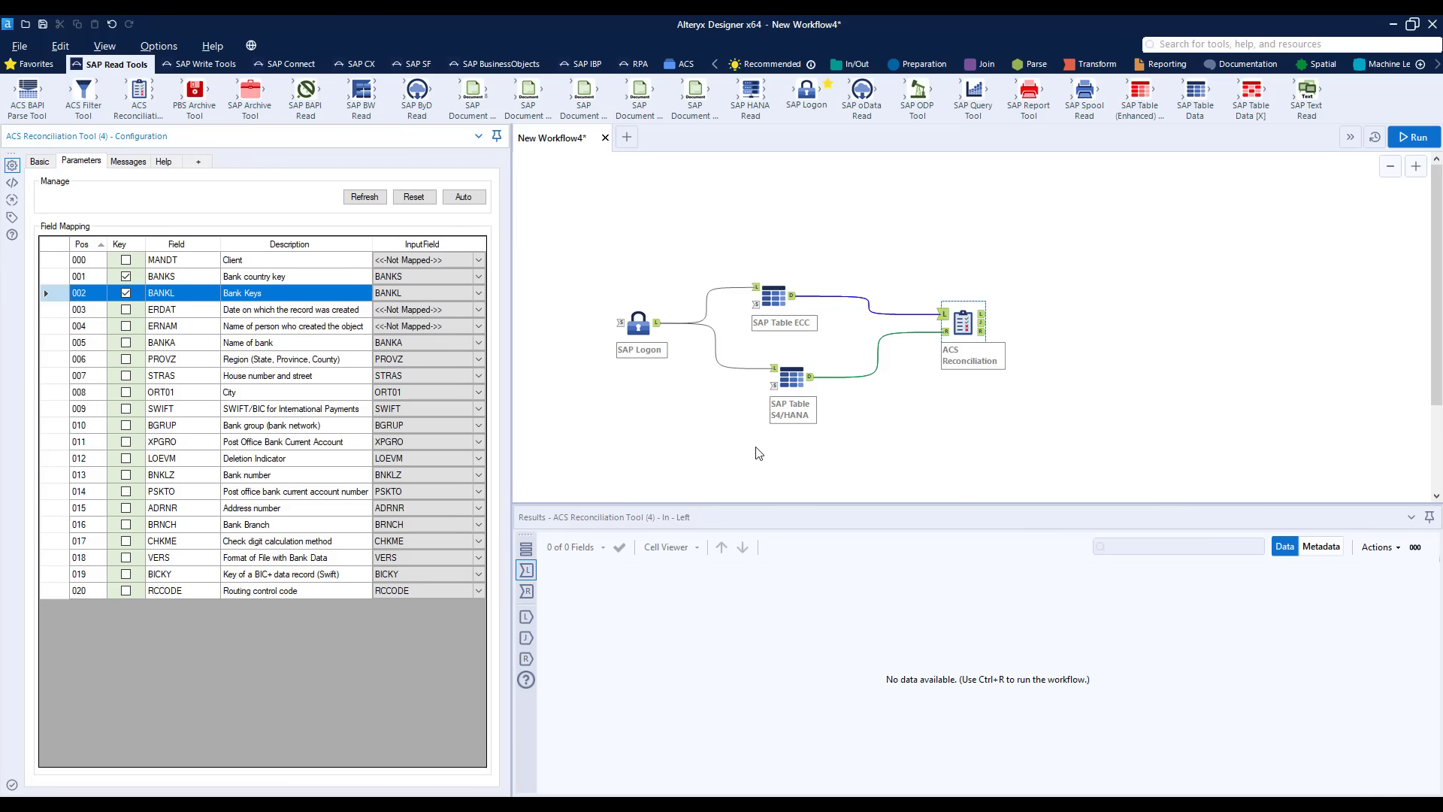
pyautogui.click(967, 325)
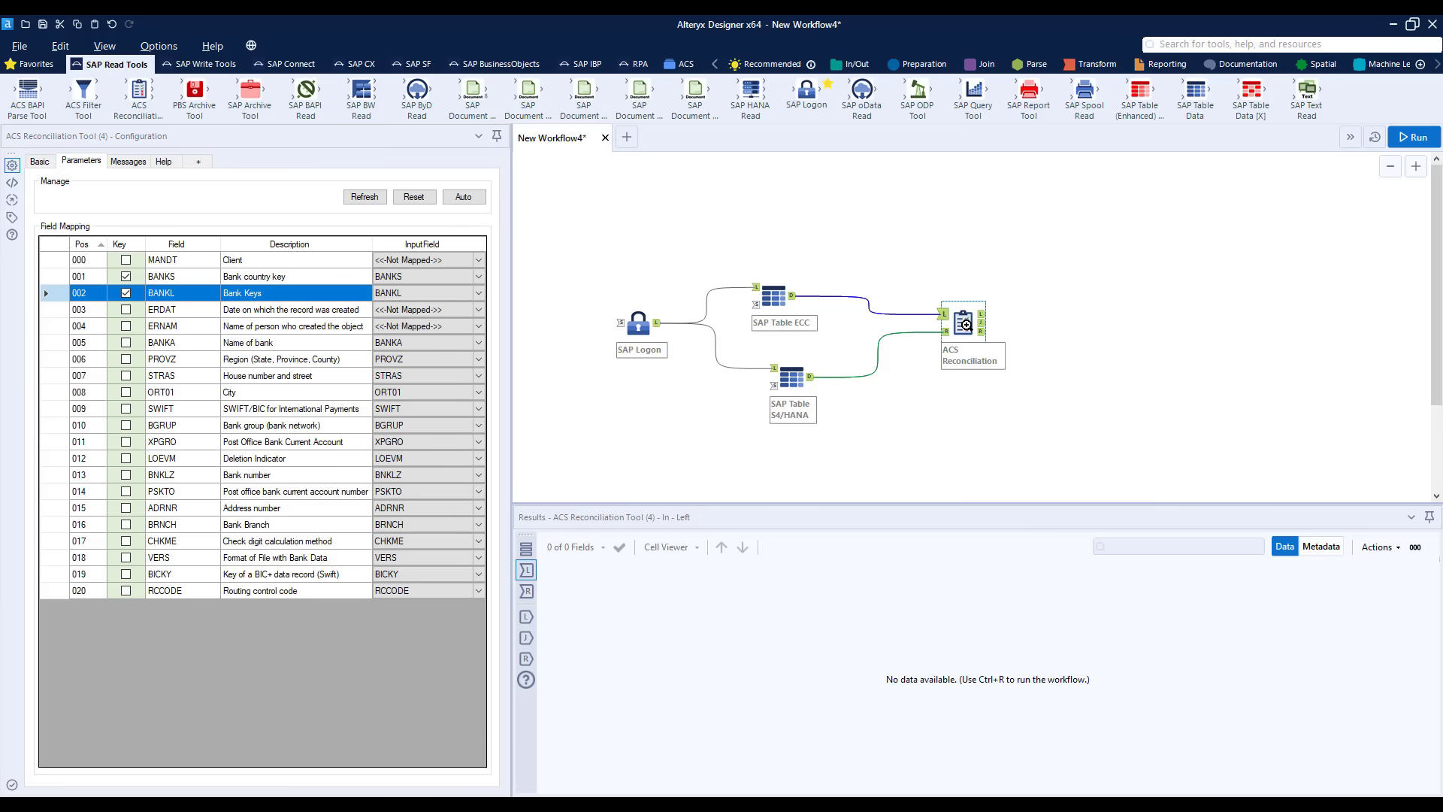
# Step: Add Browse tools to all reconciliation outputs and run the workflow, yielding 8, 3 and 14 records
pyautogui.rightClick(966, 325)
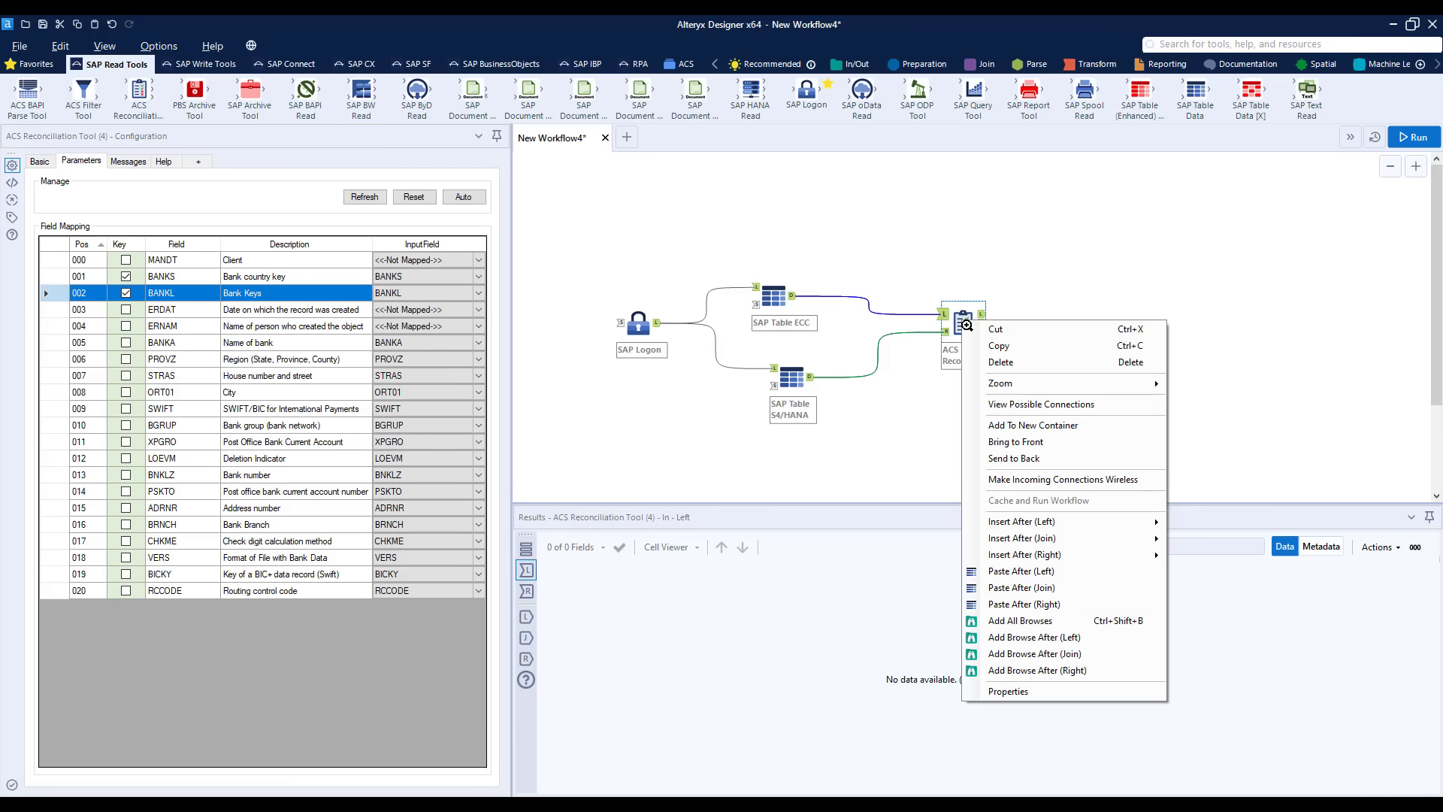
pyautogui.click(1013, 621)
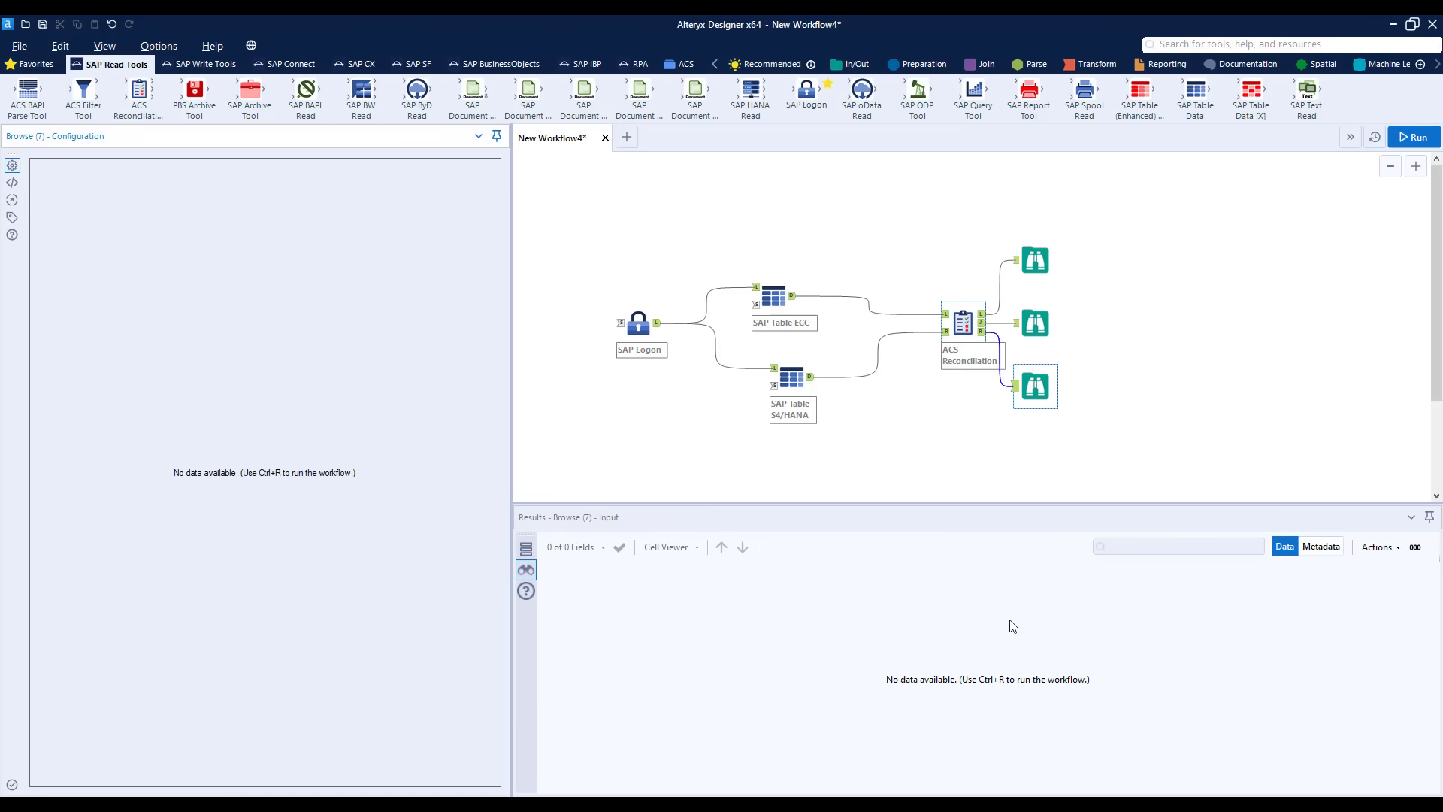
pyautogui.click(1413, 136)
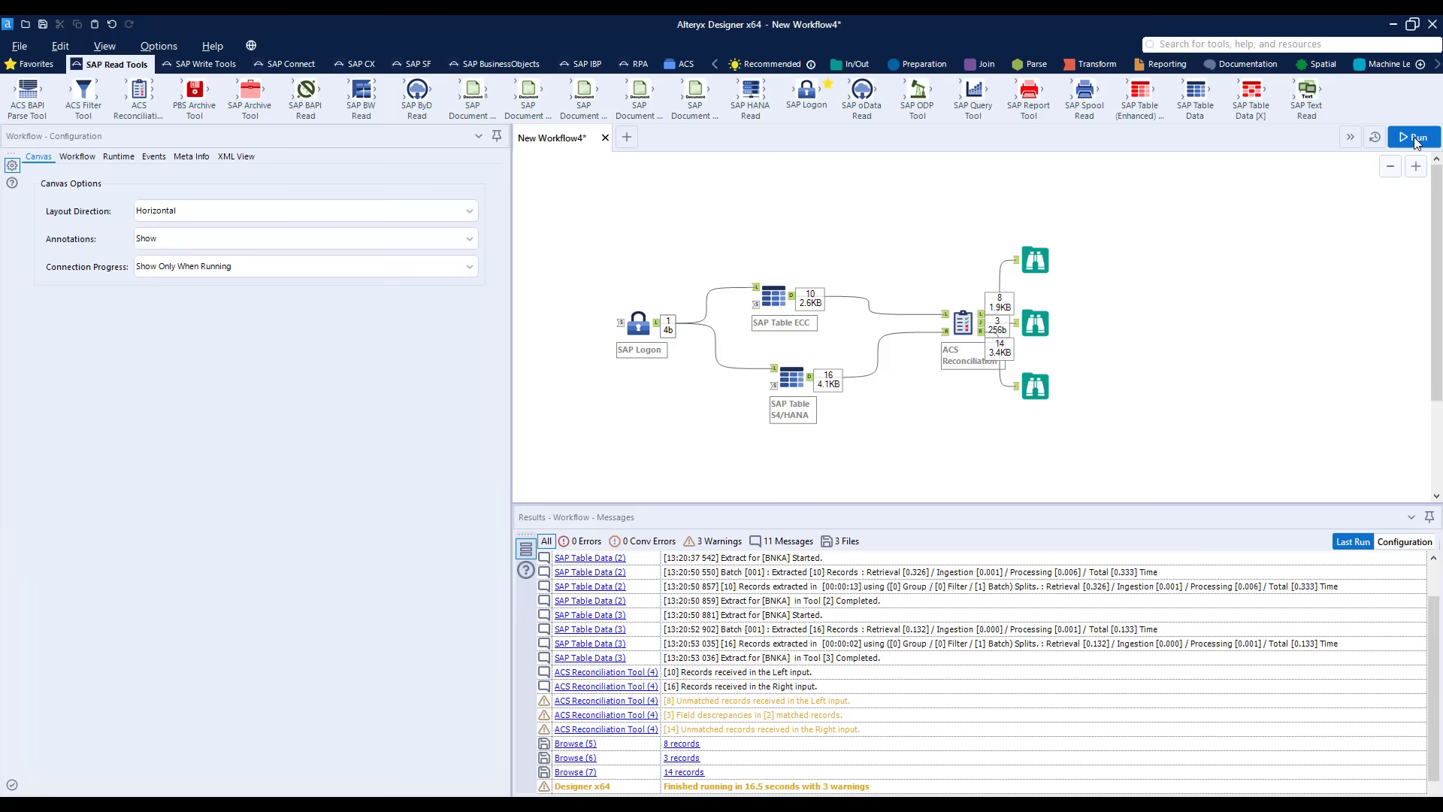
# Step: Inspect the 8 left-only, 14 right-only and 3 PROVZ/SWIFT discrepancy records in Browse (5), (7) and (6)
pyautogui.click(1035, 260)
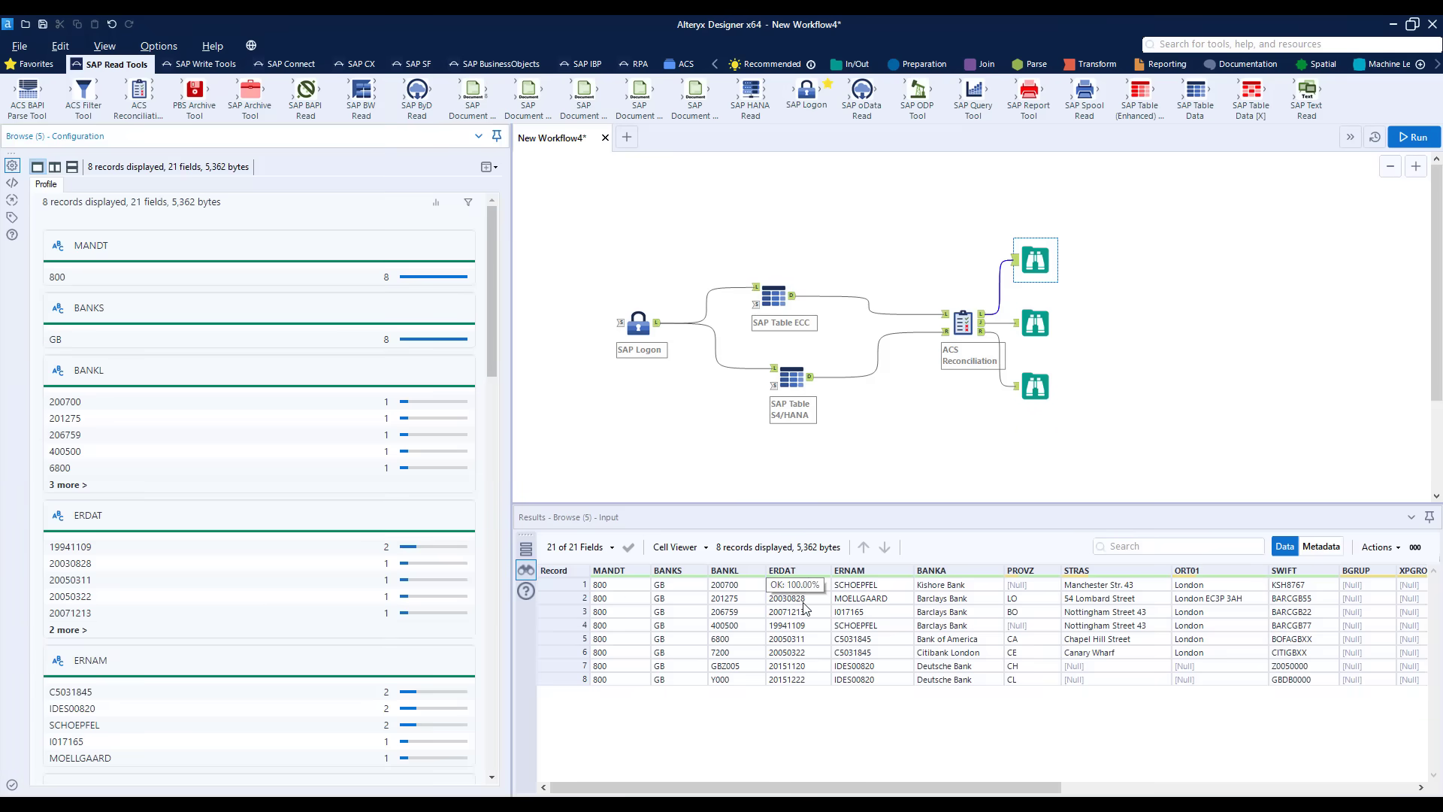
pyautogui.click(1035, 386)
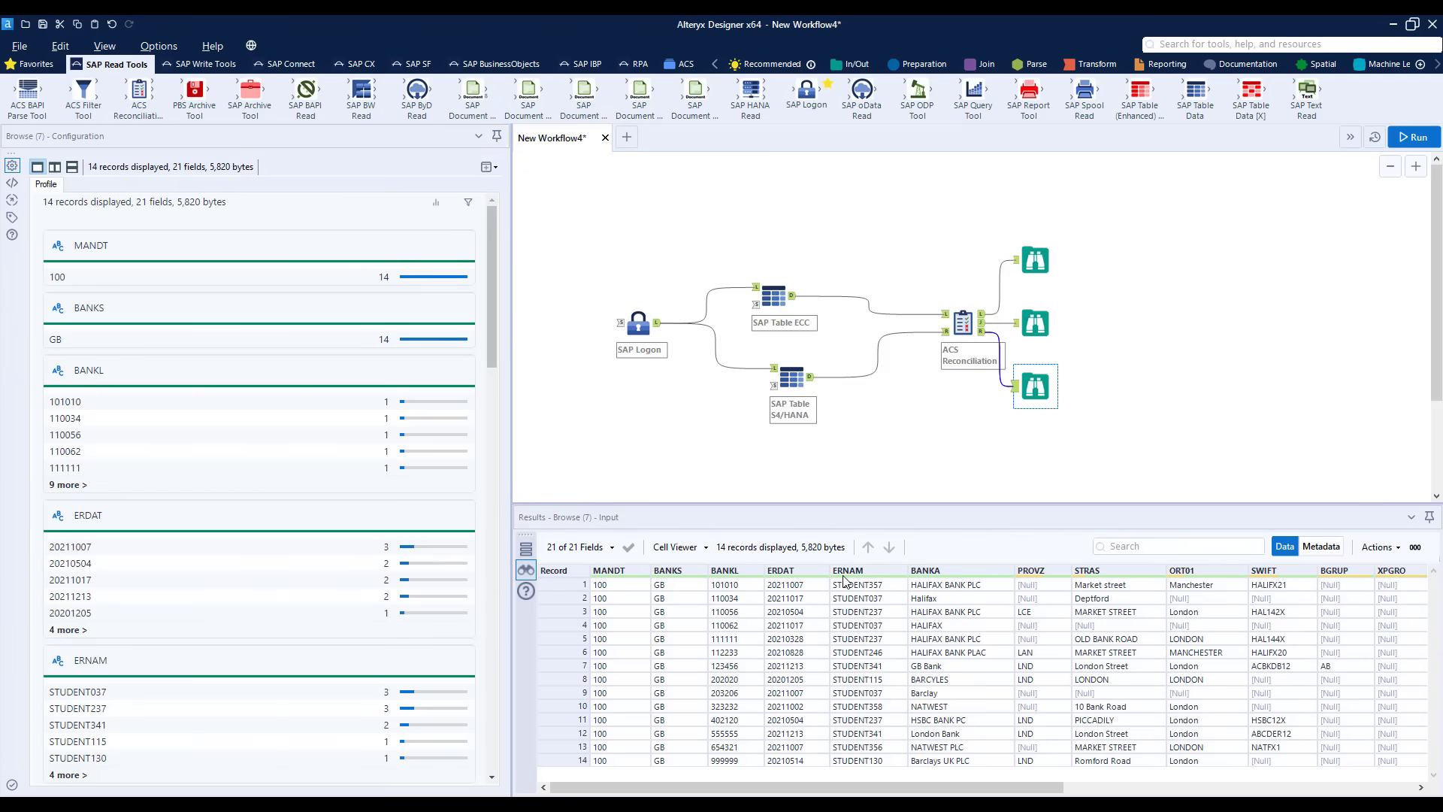
pyautogui.click(1039, 325)
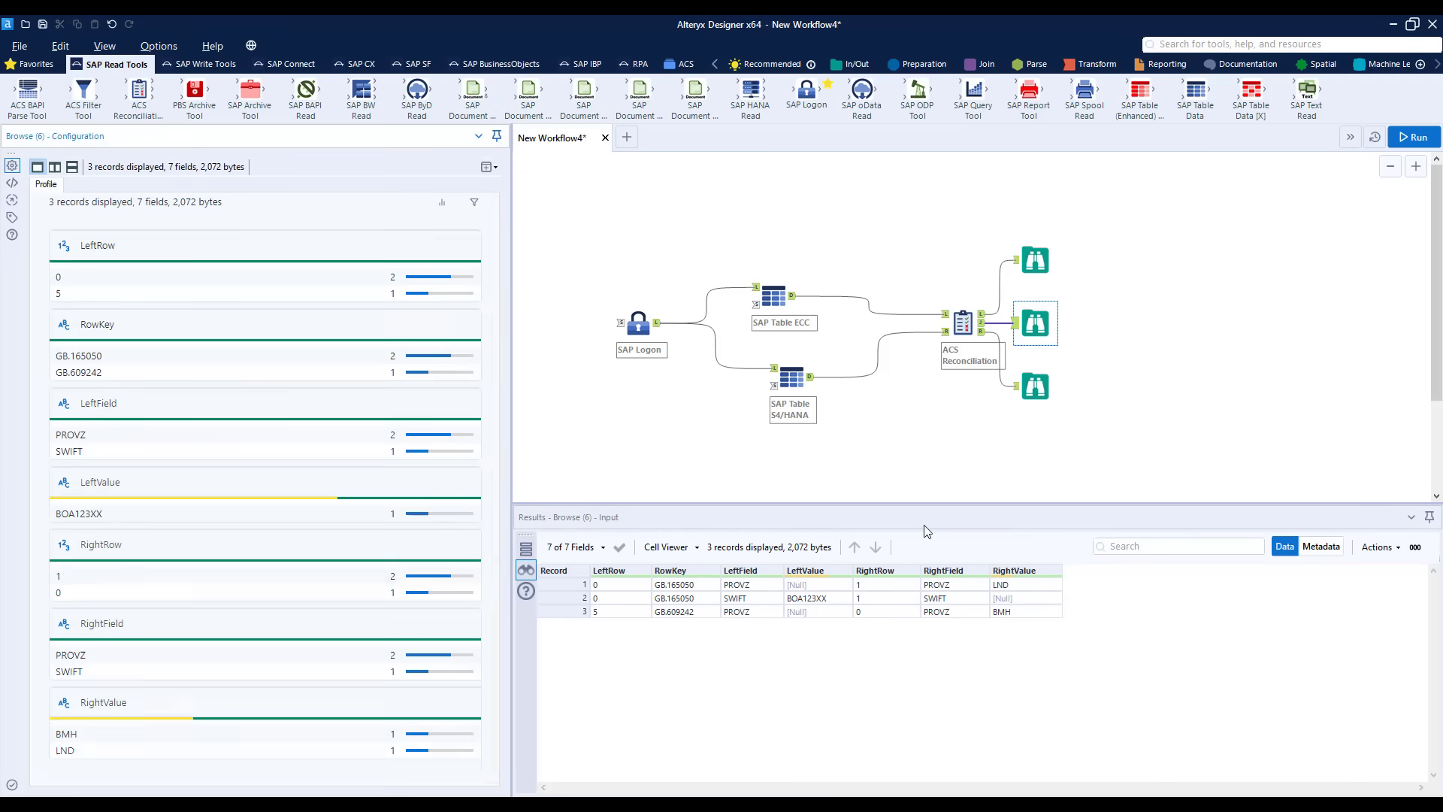